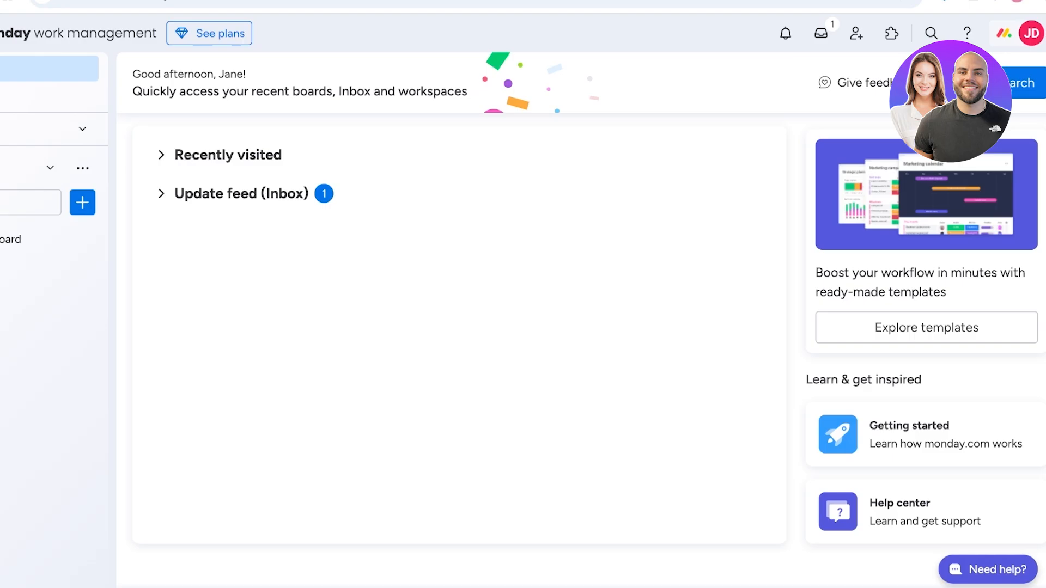
Add a new open workspace named "Personal Work."
{"action": "left_click", "coordinate": [83, 168]}
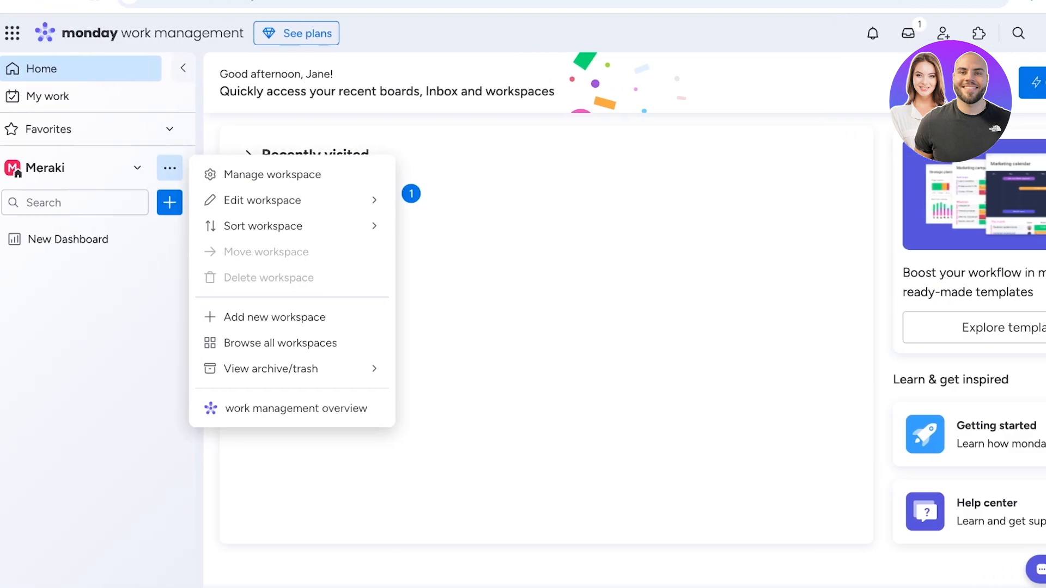
{"action": "left_click", "coordinate": [76, 168]}
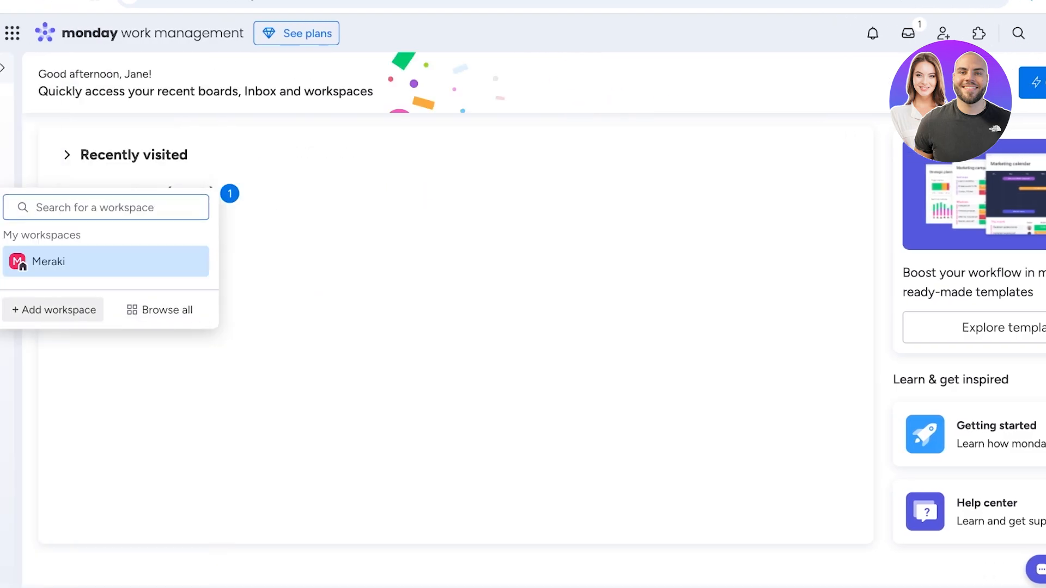
{"action": "left_click", "coordinate": [54, 310]}
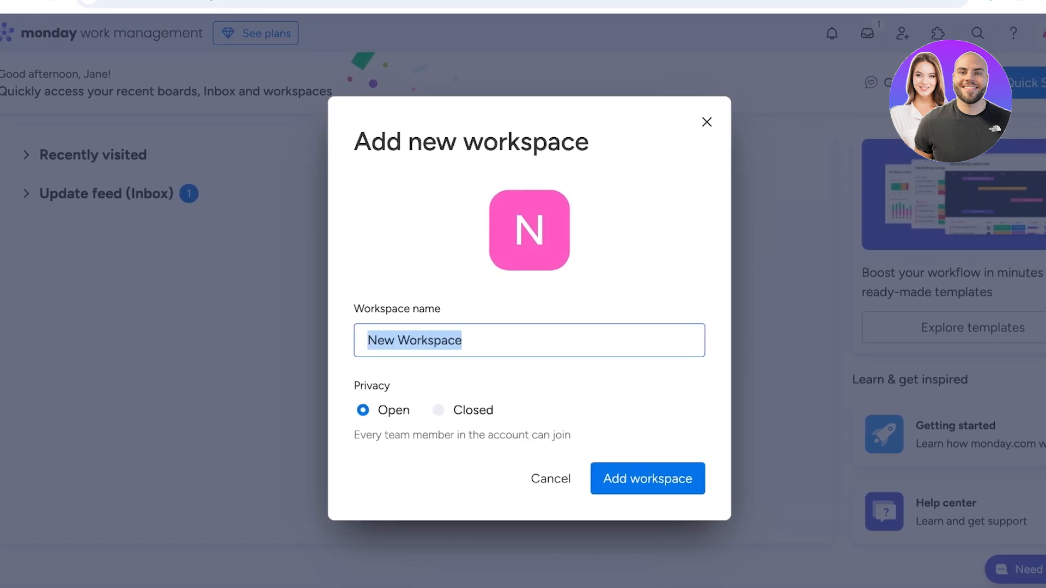
{"action": "type", "text": "Personal Wor"}
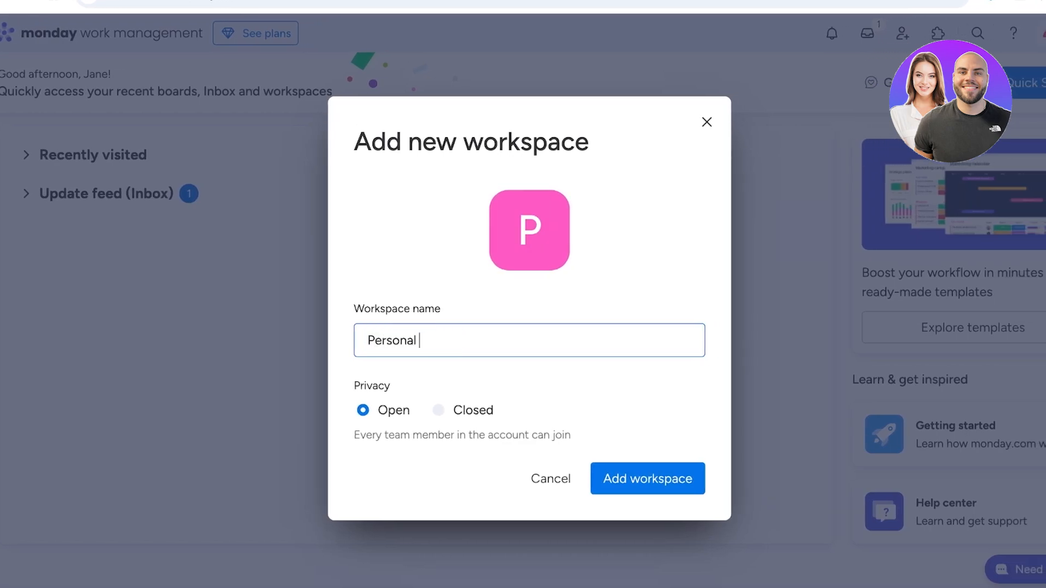
{"action": "type", "text": "k."}
{"action": "key", "text": "Return"}
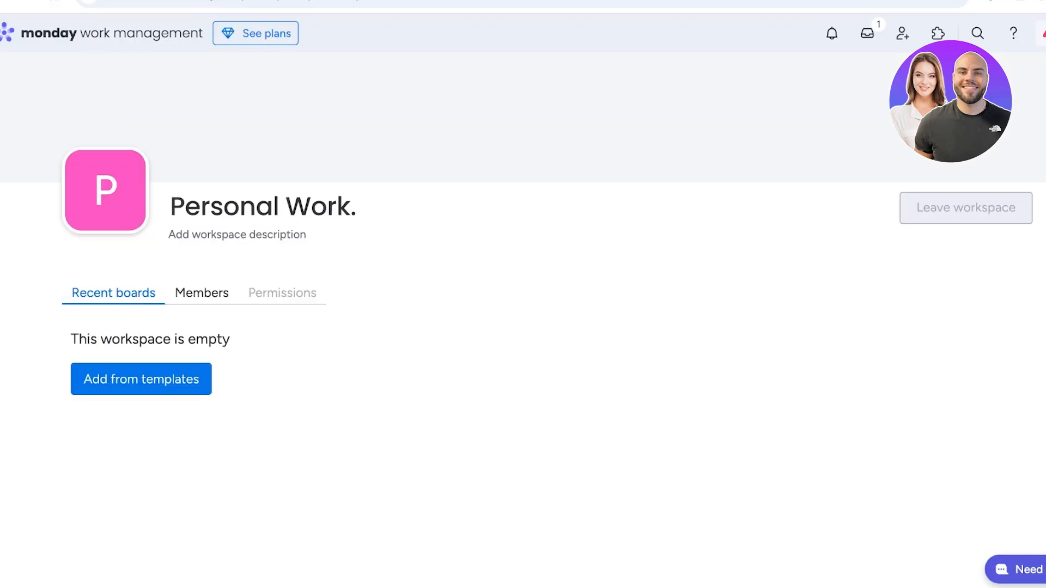
Search the new workspace's template center for "task manag", shorten the search to "tas", and browse the matching templates
{"action": "left_click", "coordinate": [2, 68]}
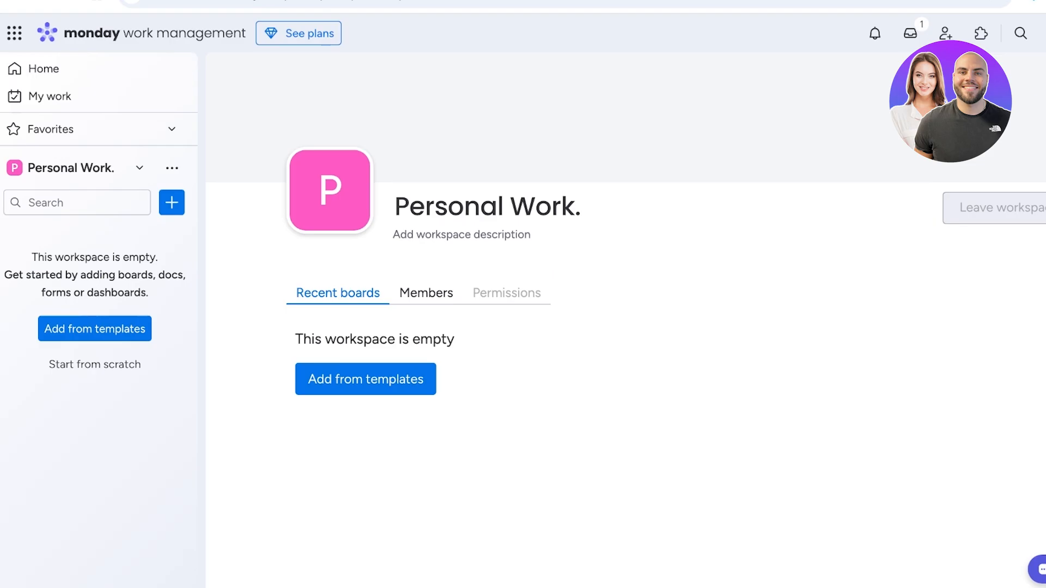
{"action": "left_click", "coordinate": [366, 379]}
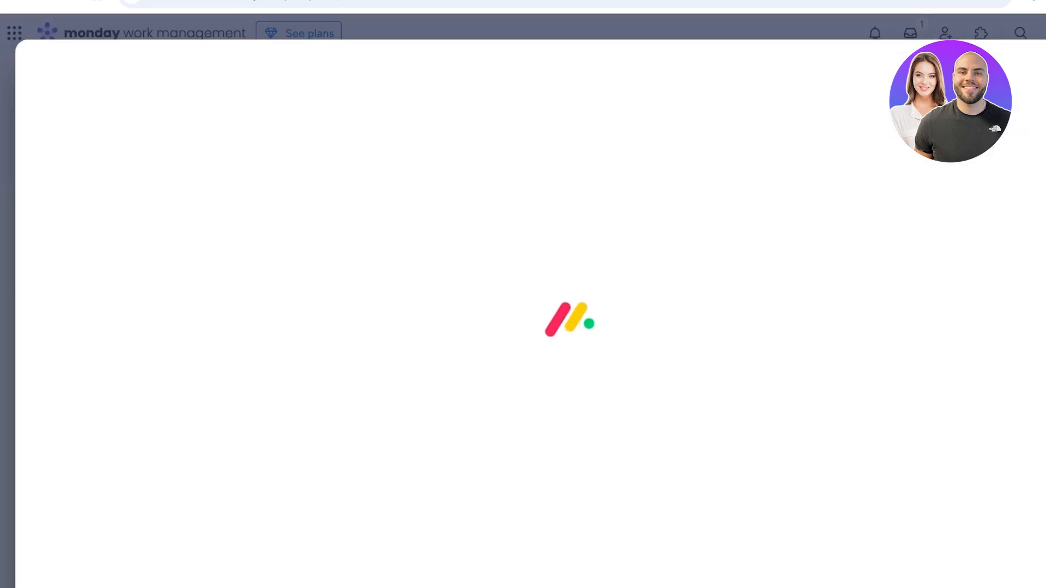
{"action": "type", "text": "t"}
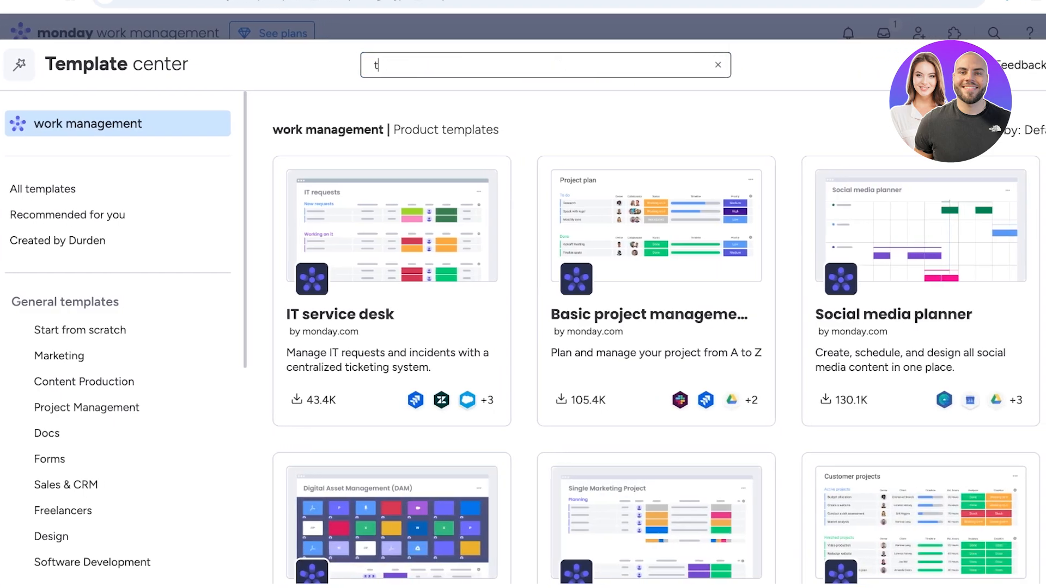
{"action": "type", "text": "ask manag"}
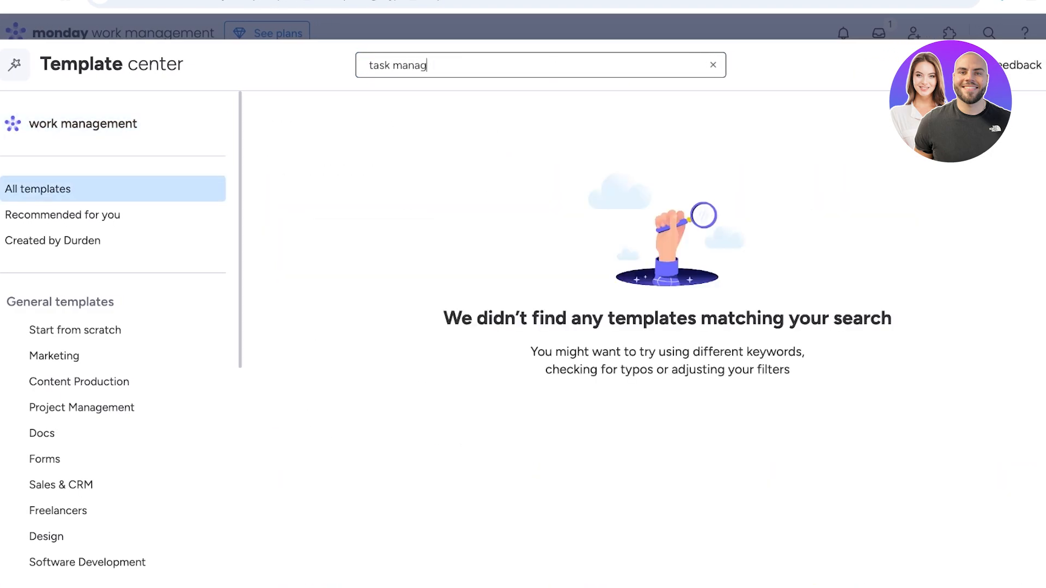
{"action": "key", "text": "BackSpace"}
{"action": "key", "text": "BackSpace"}
{"action": "key", "text": "BackSpace"}
{"action": "key", "text": "BackSpace"}
{"action": "key", "text": "BackSpace"}
{"action": "key", "text": "BackSpace"}
{"action": "key", "text": "BackSpace"}
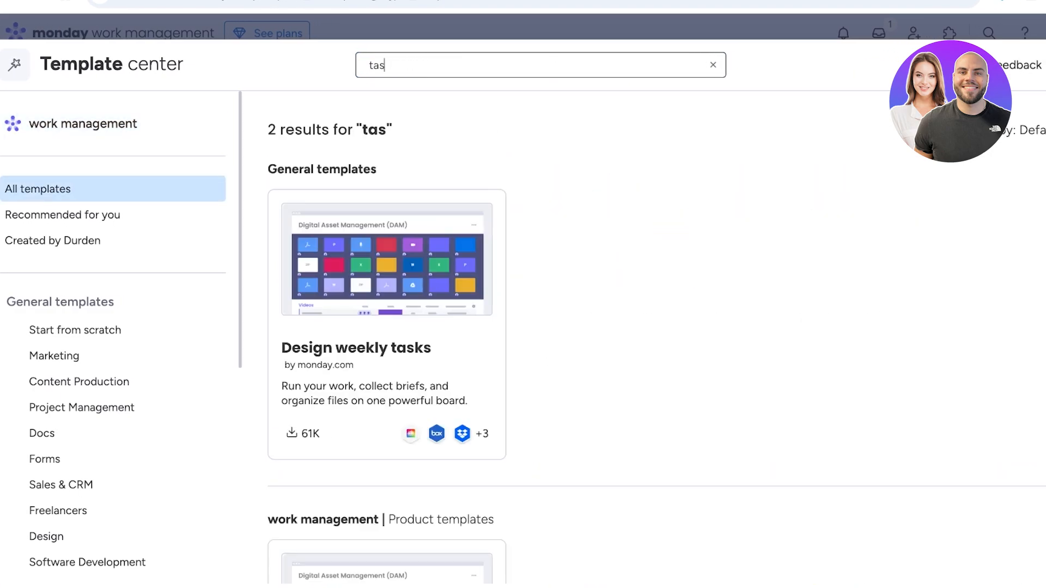
{"action": "scroll", "coordinate": [387, 327], "scroll_direction": "down", "scroll_amount": 5}
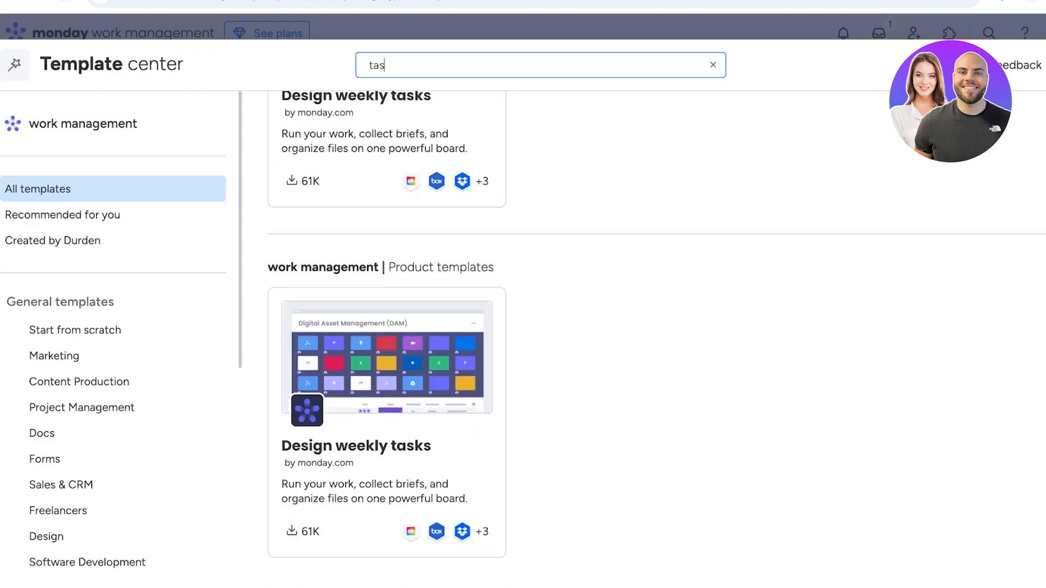
{"action": "scroll", "coordinate": [386, 327], "scroll_direction": "up", "scroll_amount": 5}
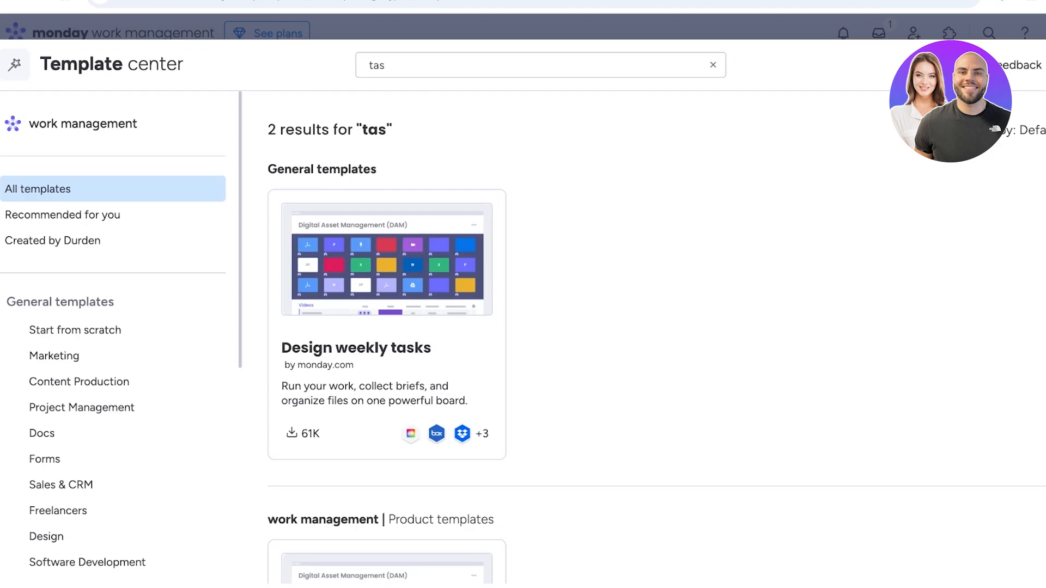
{"action": "key", "text": "Escape"}
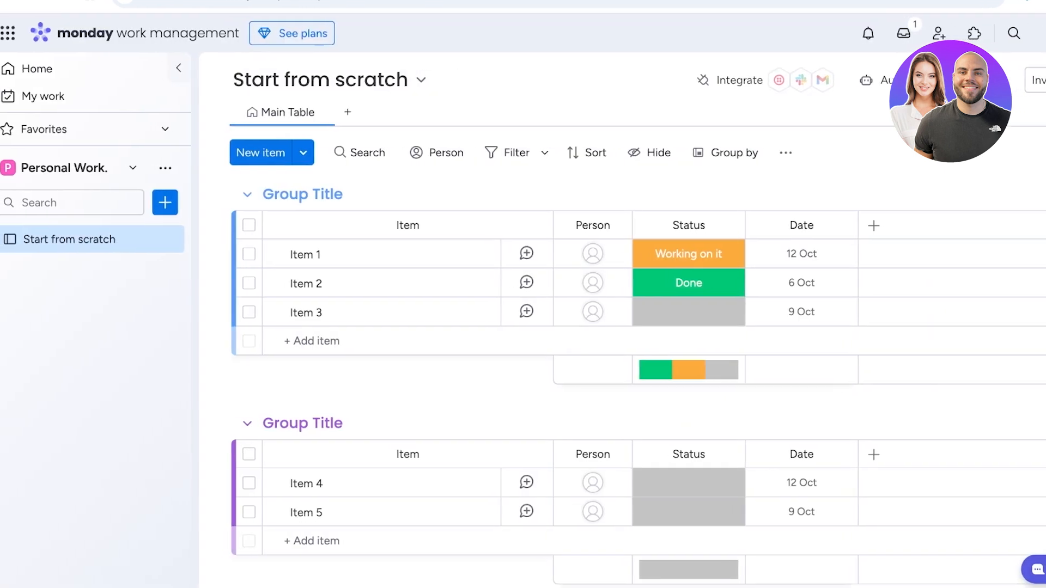
{"action": "left_click", "coordinate": [429, 80]}
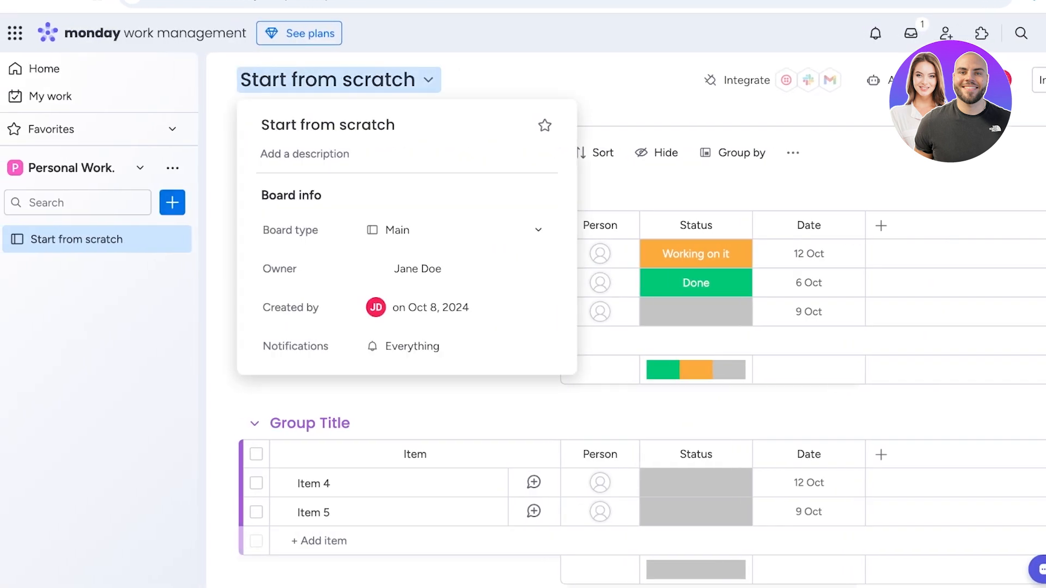
{"action": "left_click", "coordinate": [428, 80]}
{"action": "left_click", "coordinate": [428, 80]}
{"action": "left_click", "coordinate": [429, 80]}
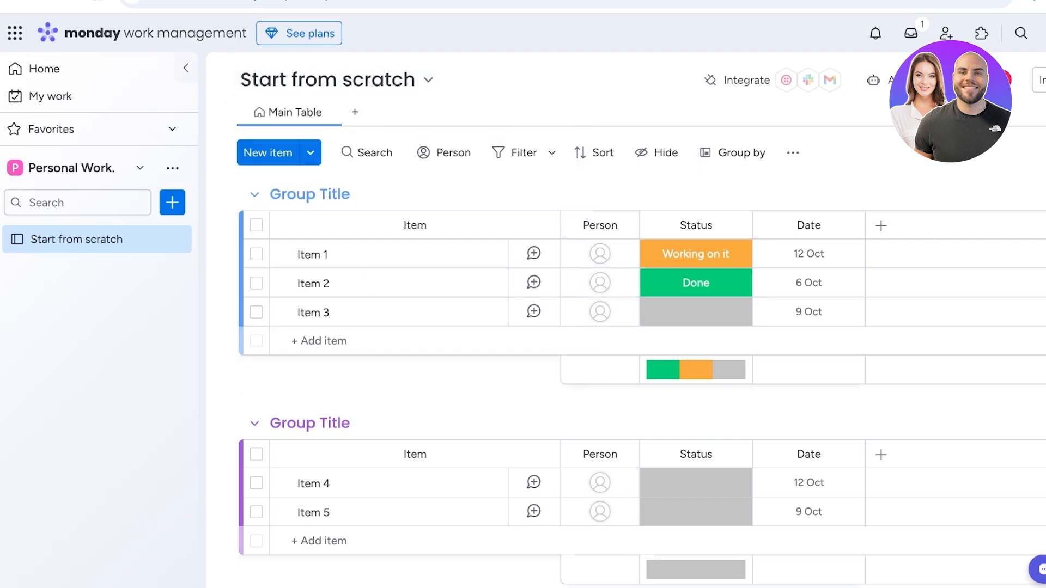
{"action": "left_click", "coordinate": [172, 202]}
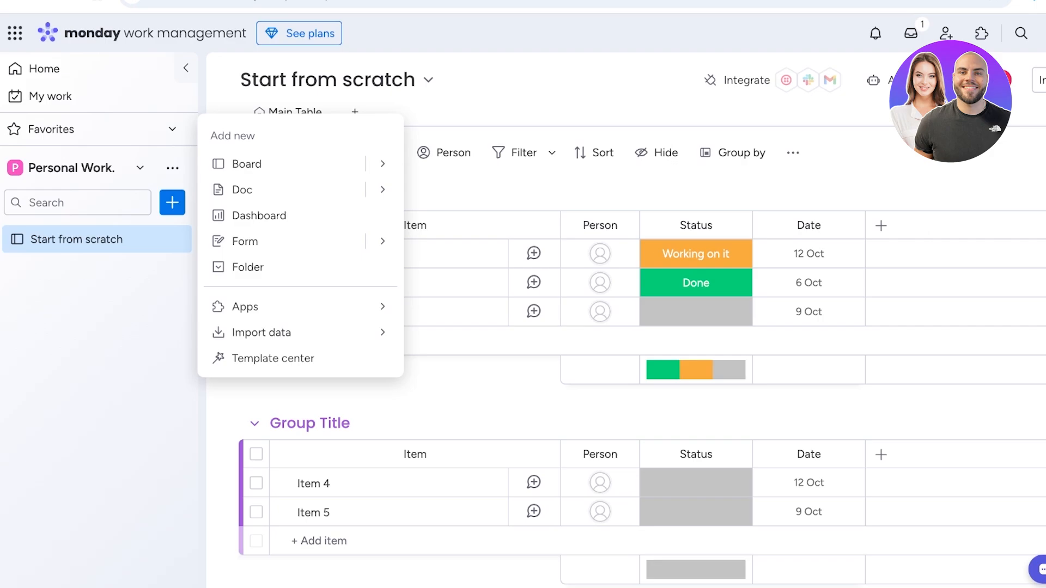
{"action": "key", "text": "Escape"}
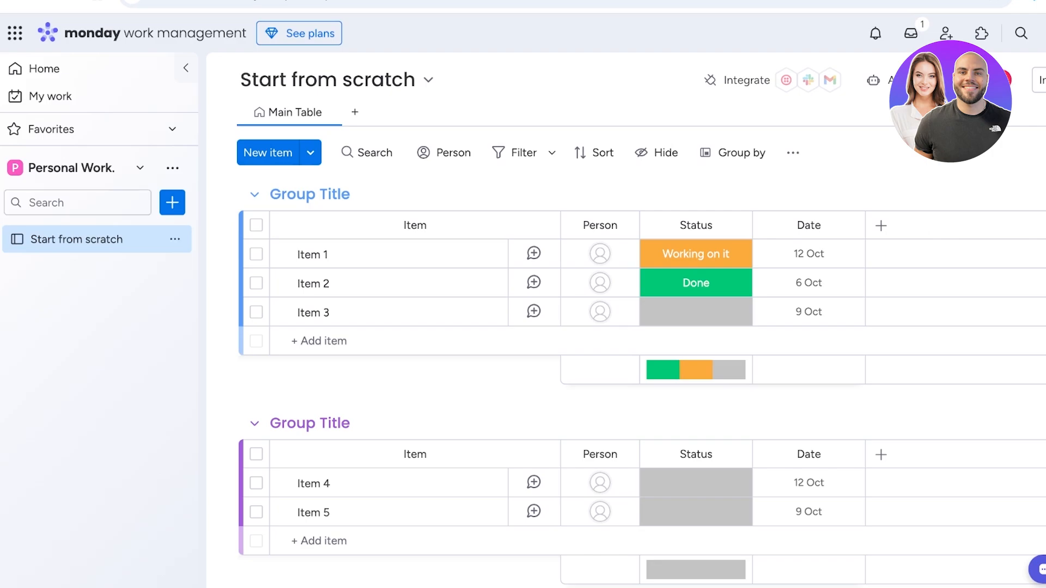
Rename the "Start from scratch" board as October
{"action": "left_click", "coordinate": [338, 80]}
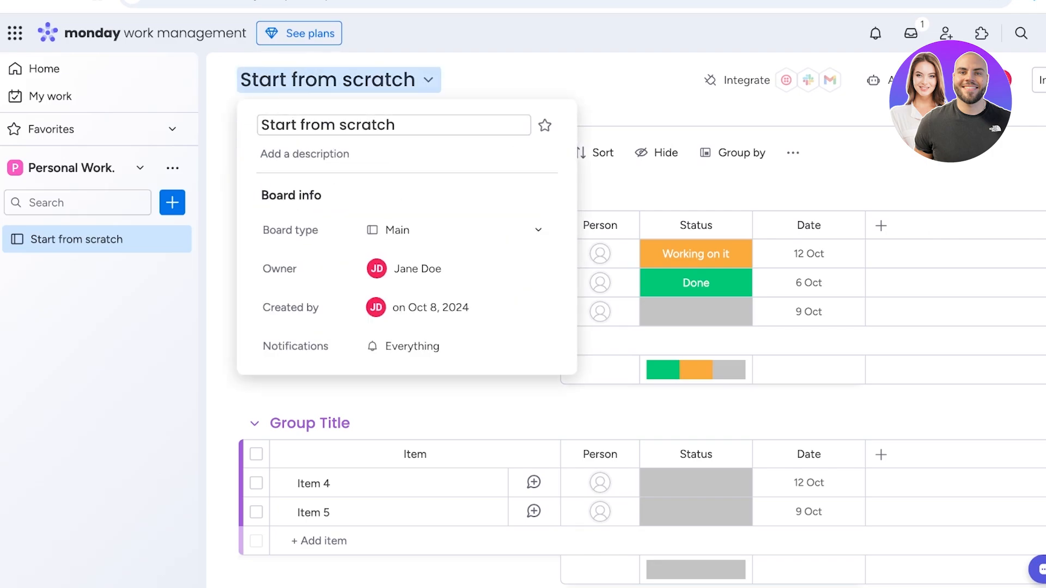
{"action": "triple_click", "coordinate": [319, 125]}
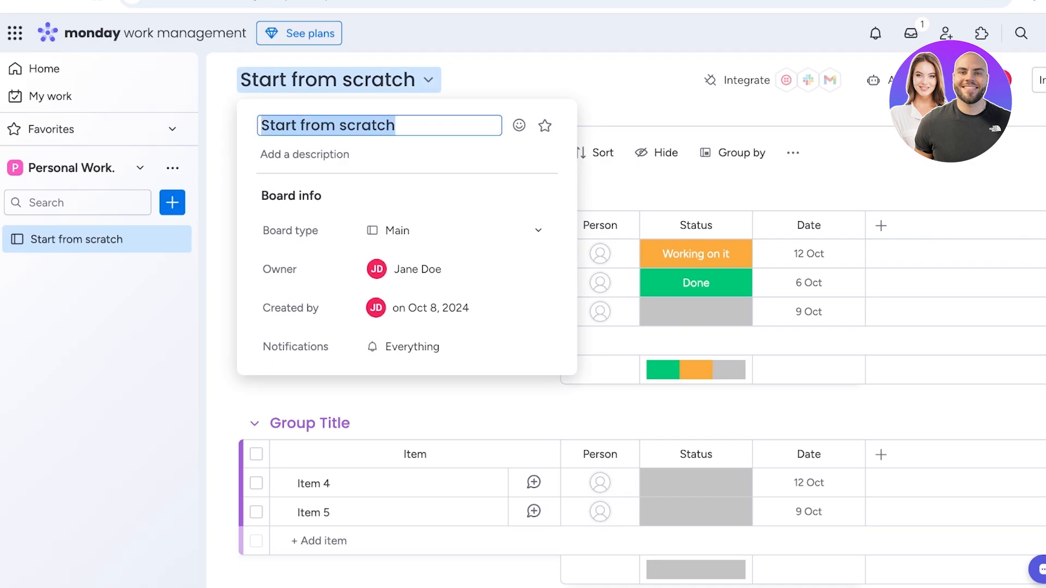
{"action": "type", "text": "October"}
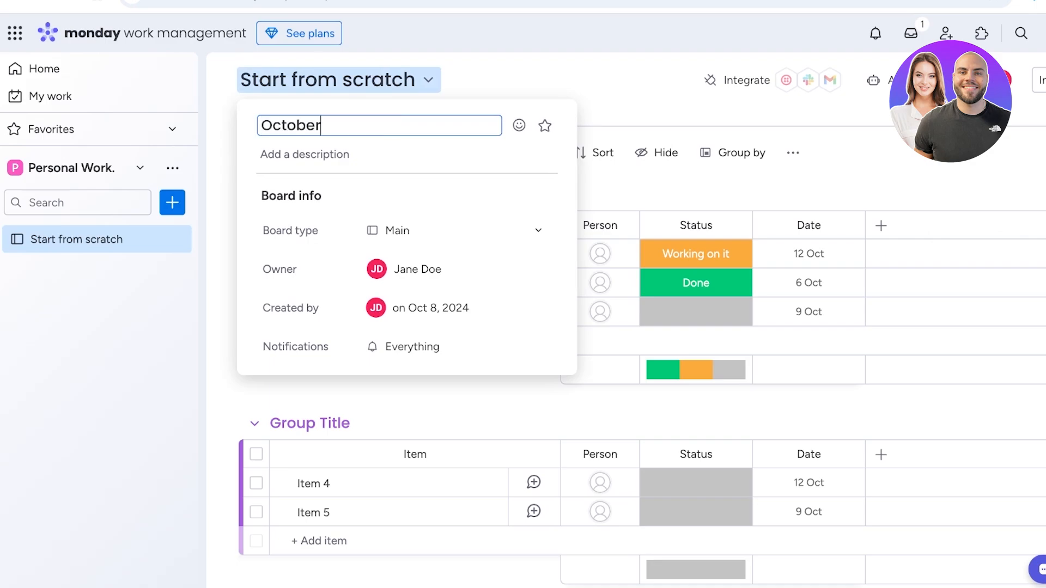
{"action": "key", "text": "Return"}
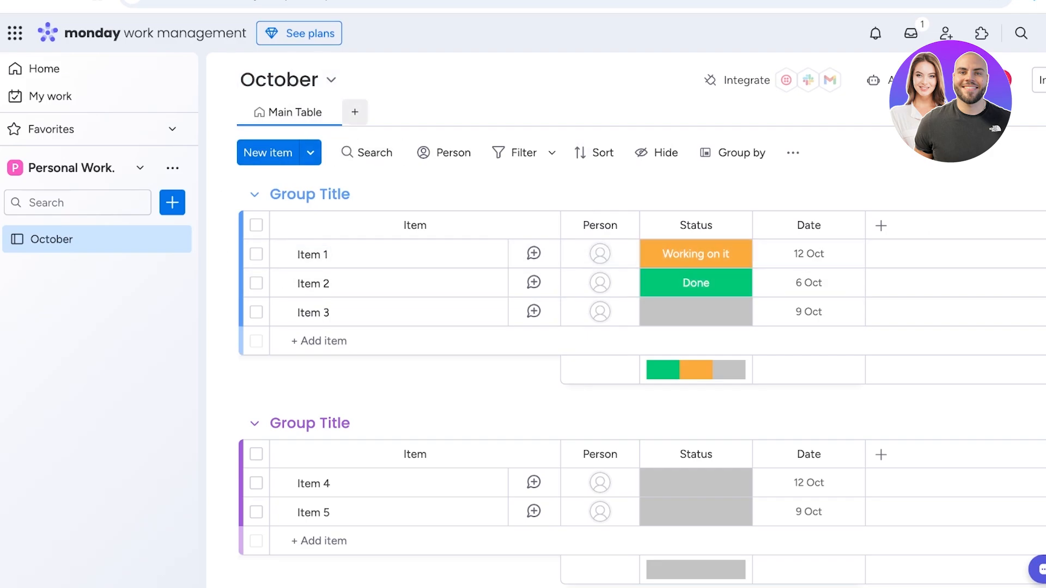
Add a Kanban view to the October board and name it Bucket
{"action": "left_click", "coordinate": [355, 112]}
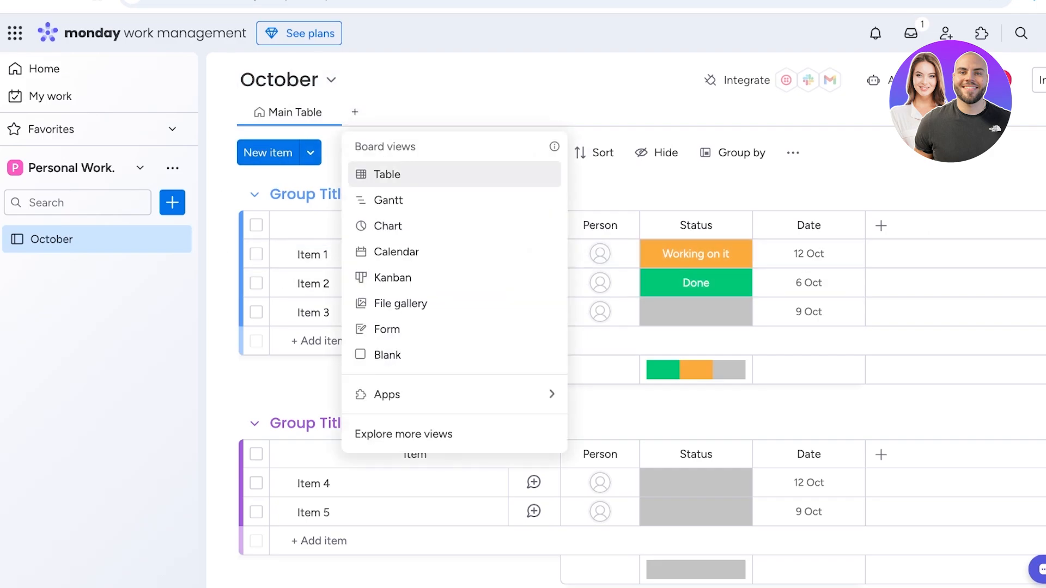
{"action": "left_click", "coordinate": [393, 278]}
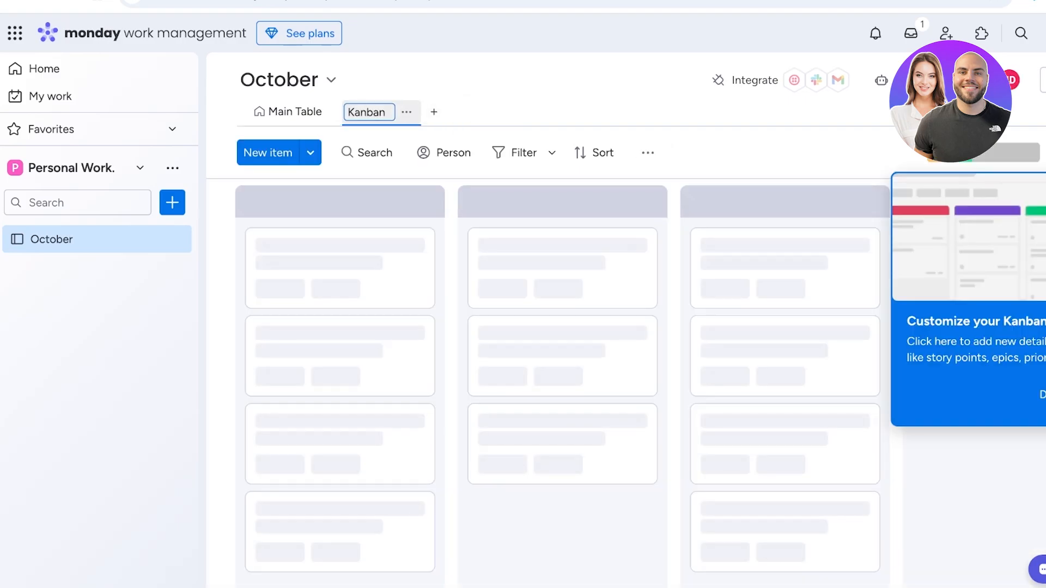
{"action": "key", "text": "BackSpace"}
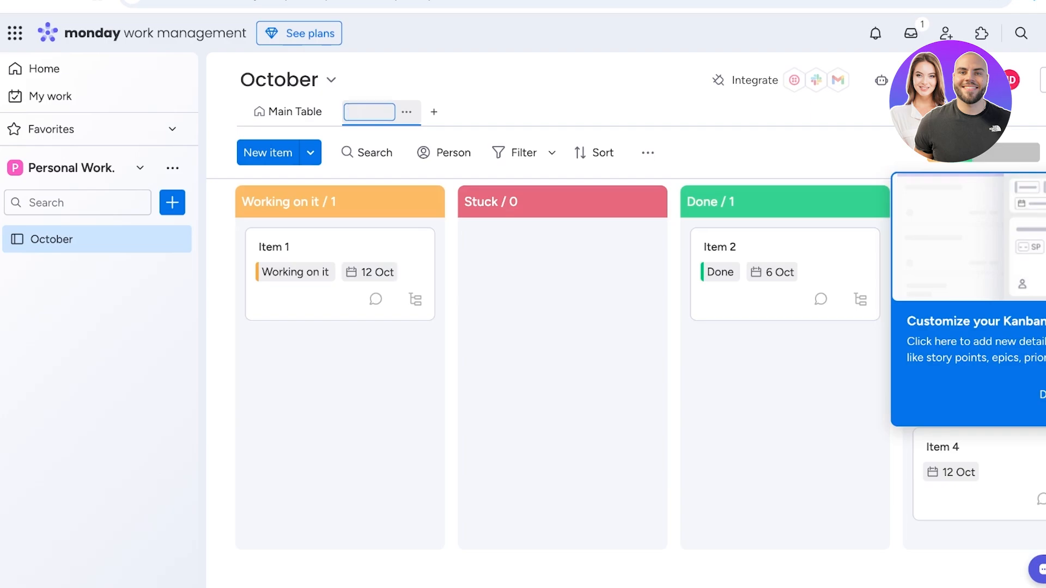
{"action": "type", "text": "Main Bucket"}
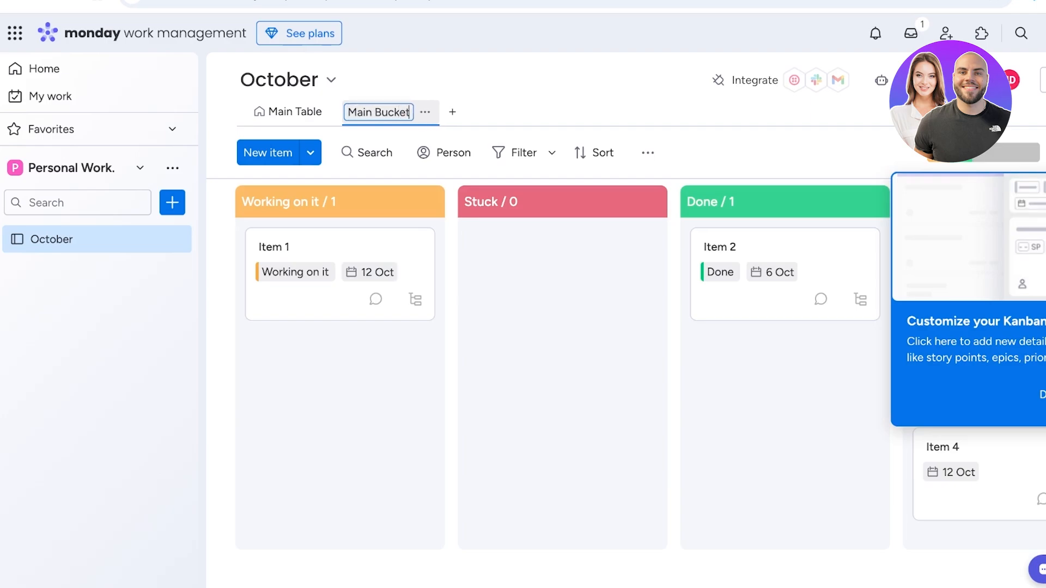
{"action": "key", "text": "Return"}
{"action": "double_click", "coordinate": [364, 112]}
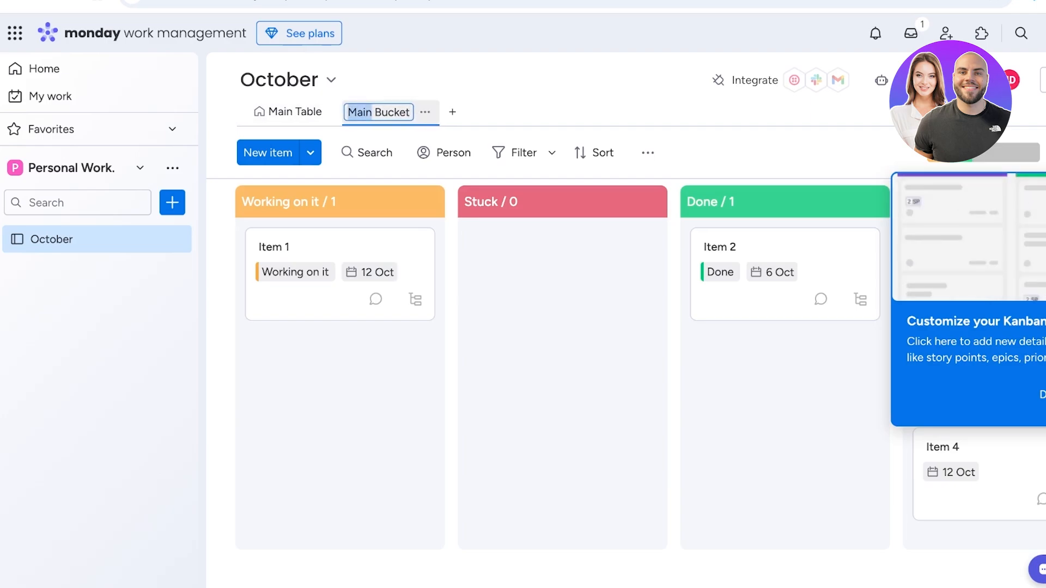
{"action": "key", "text": "BackSpace"}
{"action": "key", "text": "Return"}
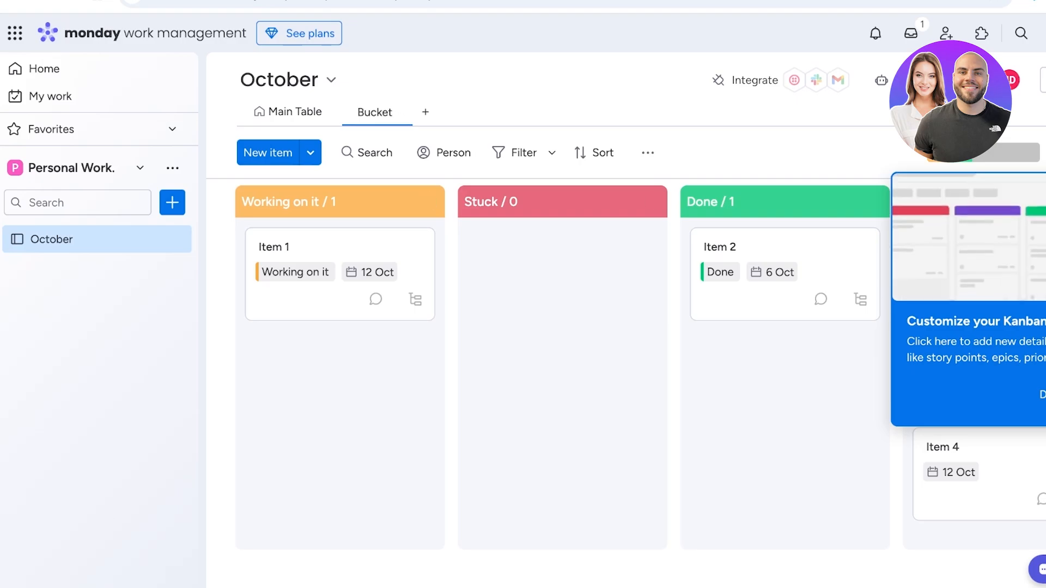
Dismiss the Kanban customization tip and close the view's widget settings
{"action": "left_click", "coordinate": [1042, 395]}
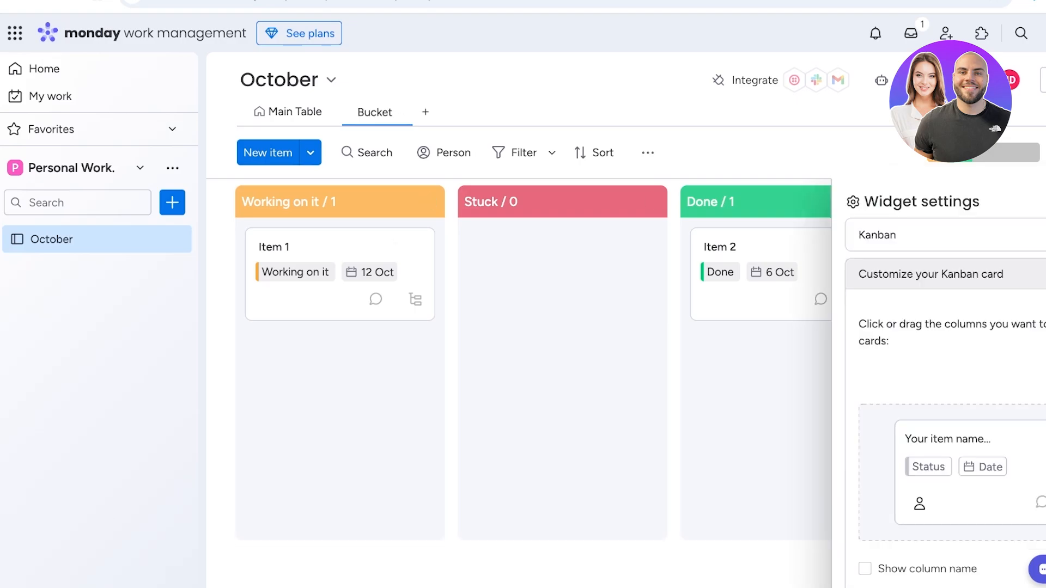
{"action": "scroll", "coordinate": [517, 360], "scroll_direction": "right", "scroll_amount": 5}
{"action": "scroll", "coordinate": [517, 360], "scroll_direction": "left", "scroll_amount": 5}
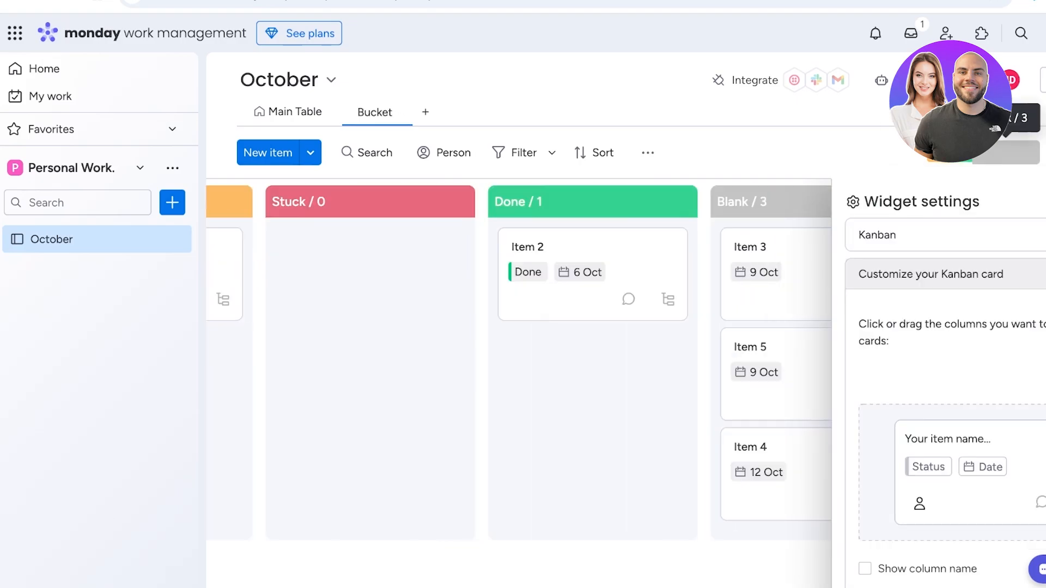
{"action": "left_click", "coordinate": [1018, 153]}
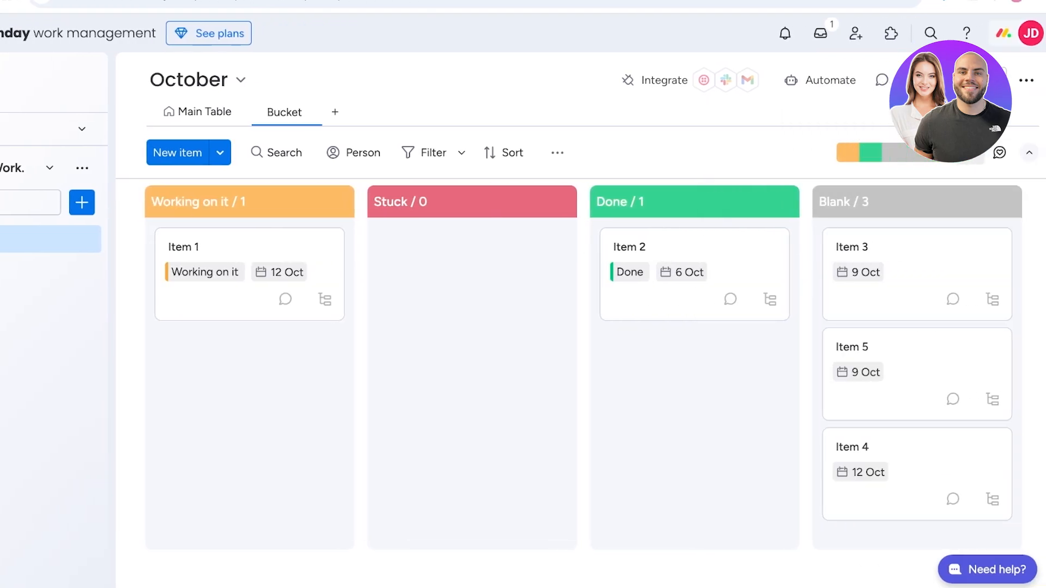
In the Kanban widget settings, try dividing the view by group and turn the division off again
{"action": "left_click", "coordinate": [971, 152]}
{"action": "left_click", "coordinate": [902, 302]}
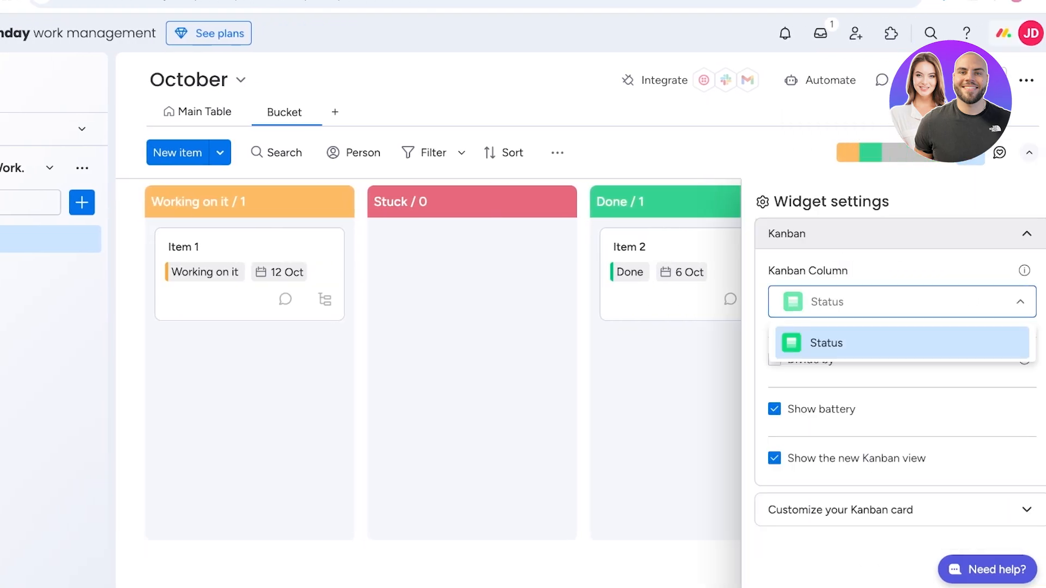
{"action": "left_click", "coordinate": [902, 302]}
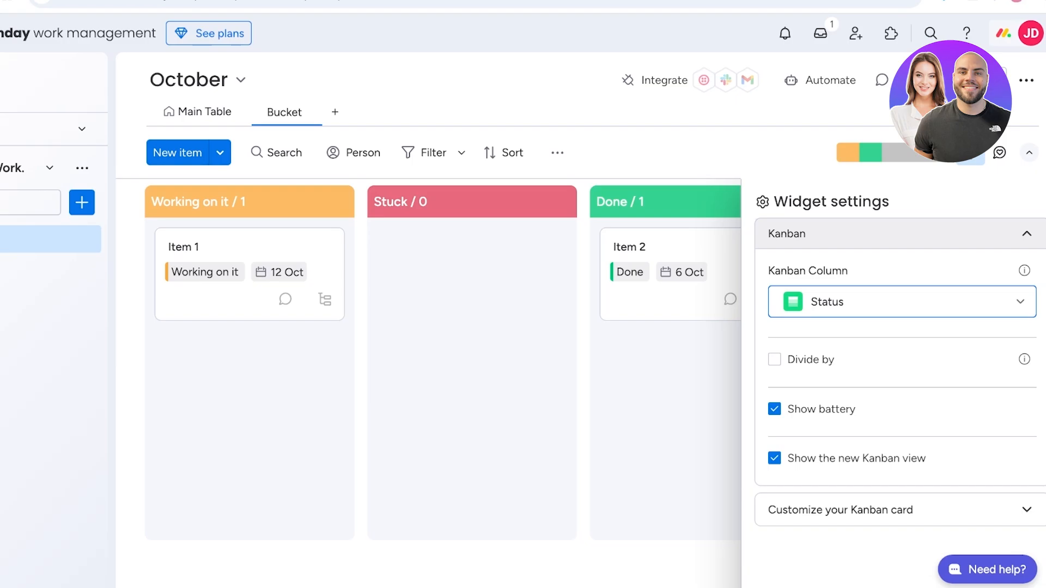
{"action": "left_click", "coordinate": [774, 359]}
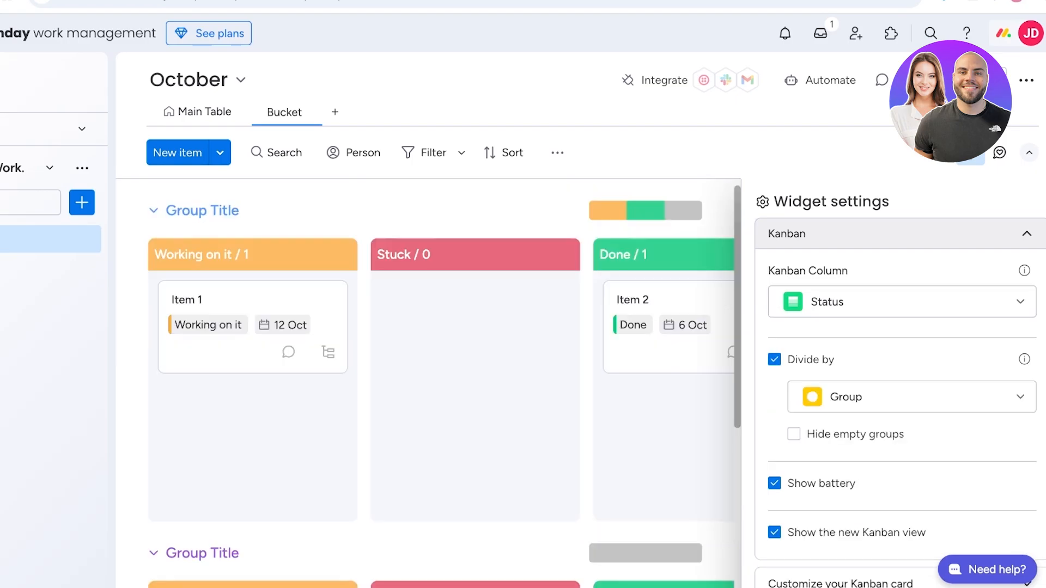
{"action": "left_click", "coordinate": [774, 360]}
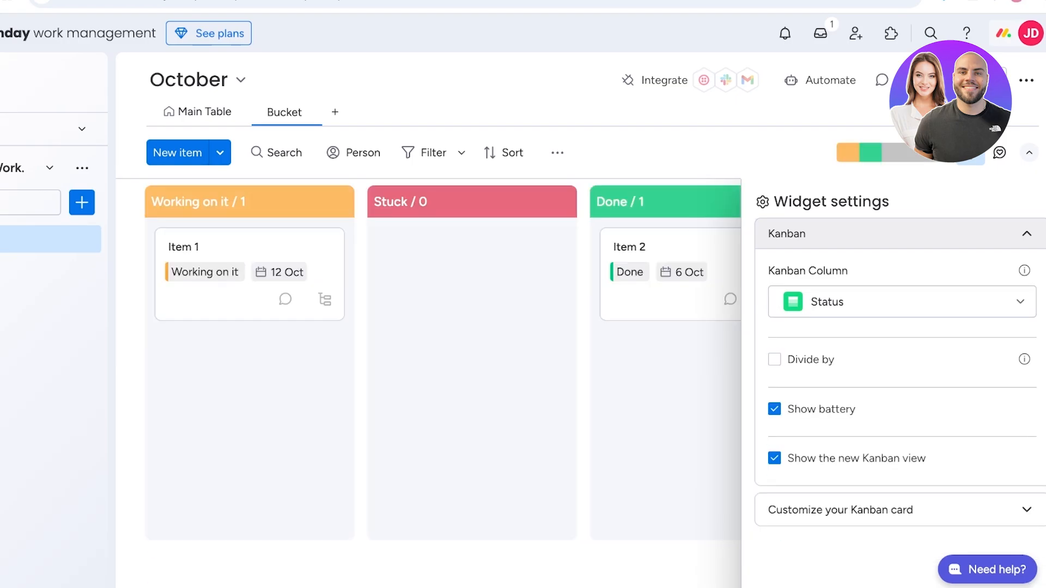
Review the card customization options in the Kanban widget settings
{"action": "left_click", "coordinate": [828, 510]}
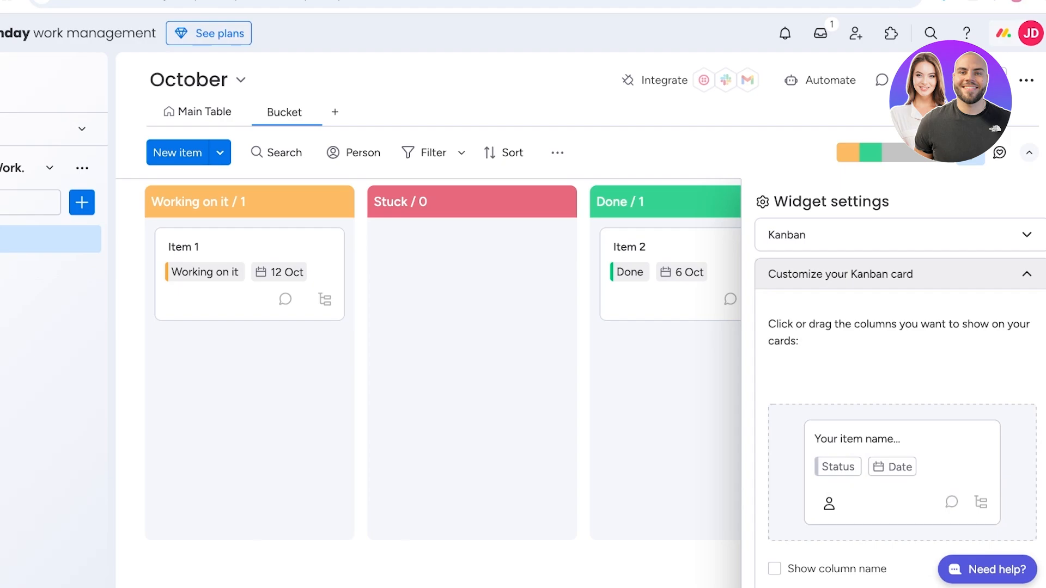
{"action": "left_click", "coordinate": [872, 274]}
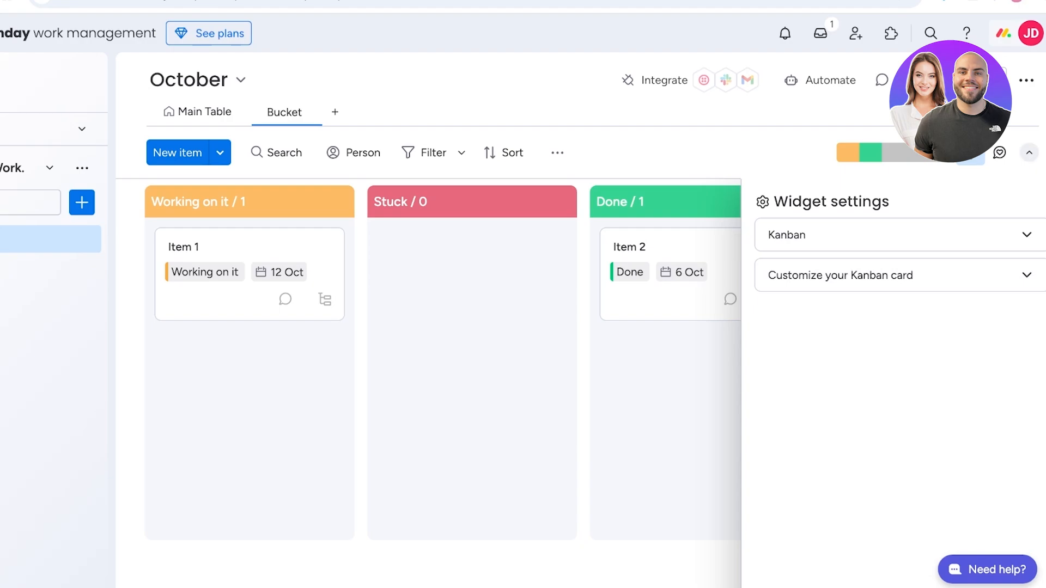
{"action": "scroll", "coordinate": [472, 359], "scroll_direction": "down", "scroll_amount": 2}
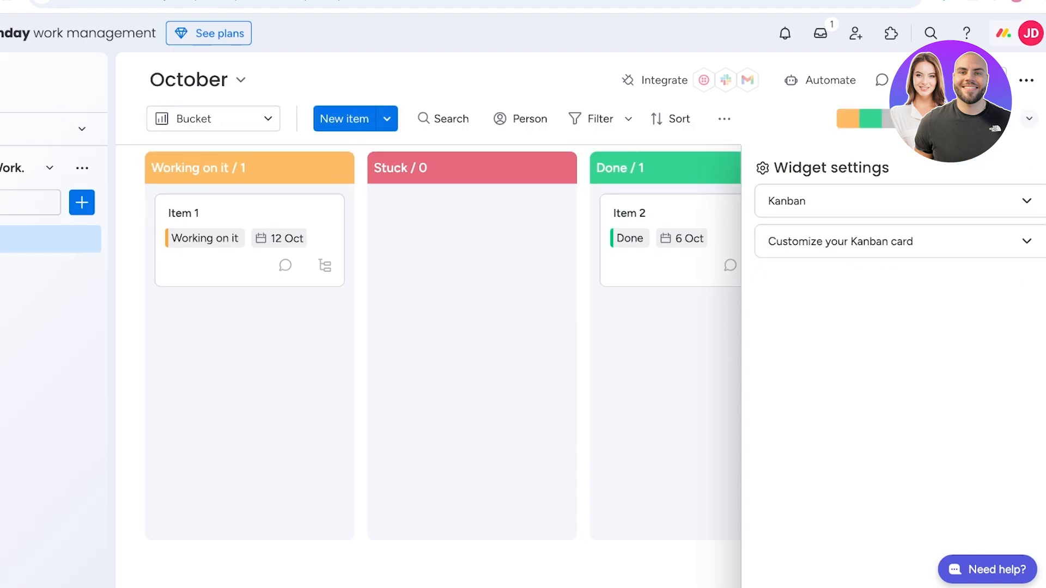
Close the Kanban widget settings and add a new item with the default name to the Working on it column
{"action": "left_click", "coordinate": [583, 348]}
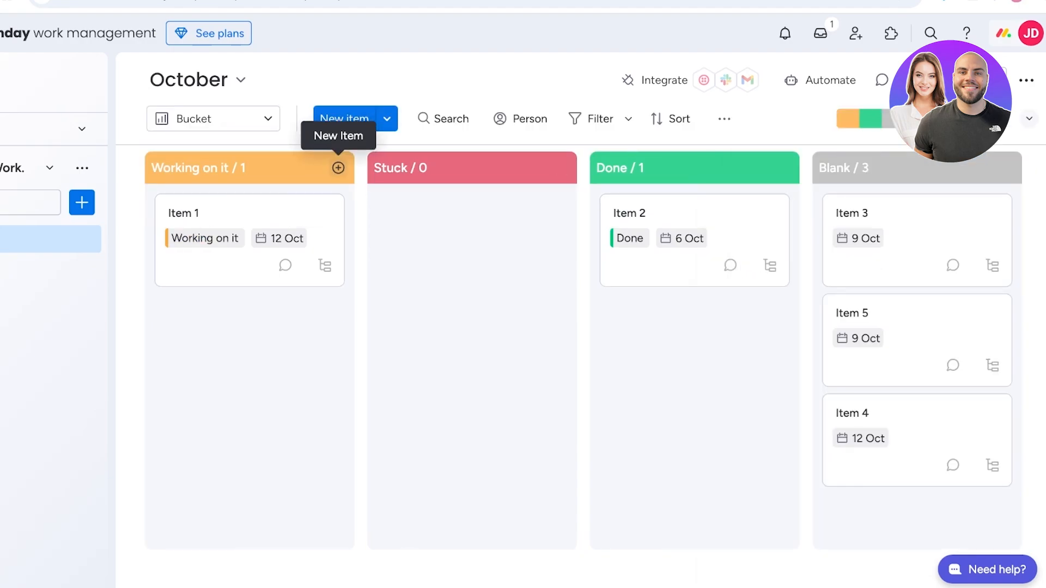
{"action": "left_click", "coordinate": [338, 168]}
{"action": "key", "text": "Return"}
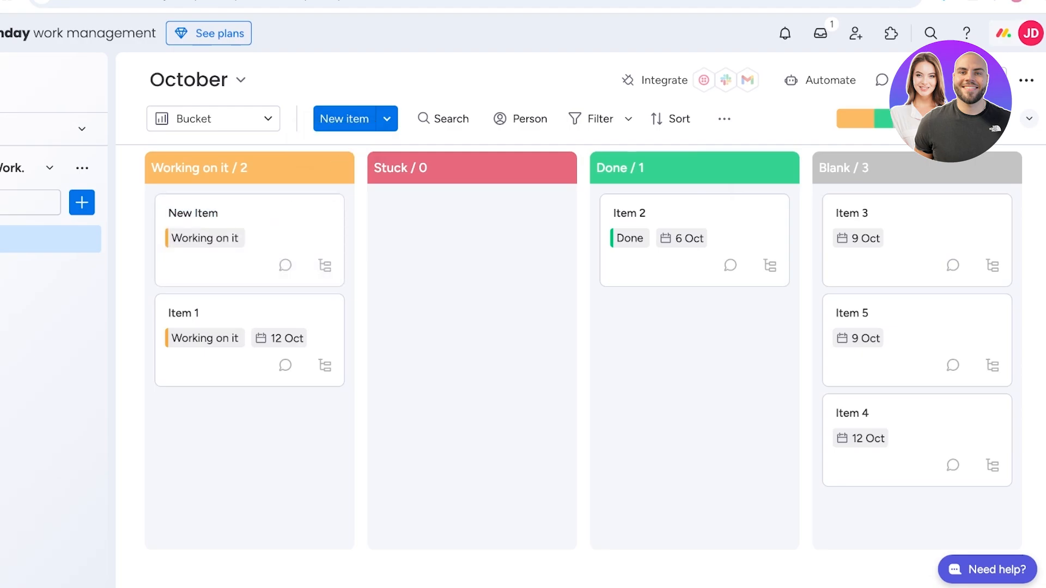
Look over the October board's groups and items in the Main Table view and return to the Bucket view
{"action": "left_click", "coordinate": [213, 119]}
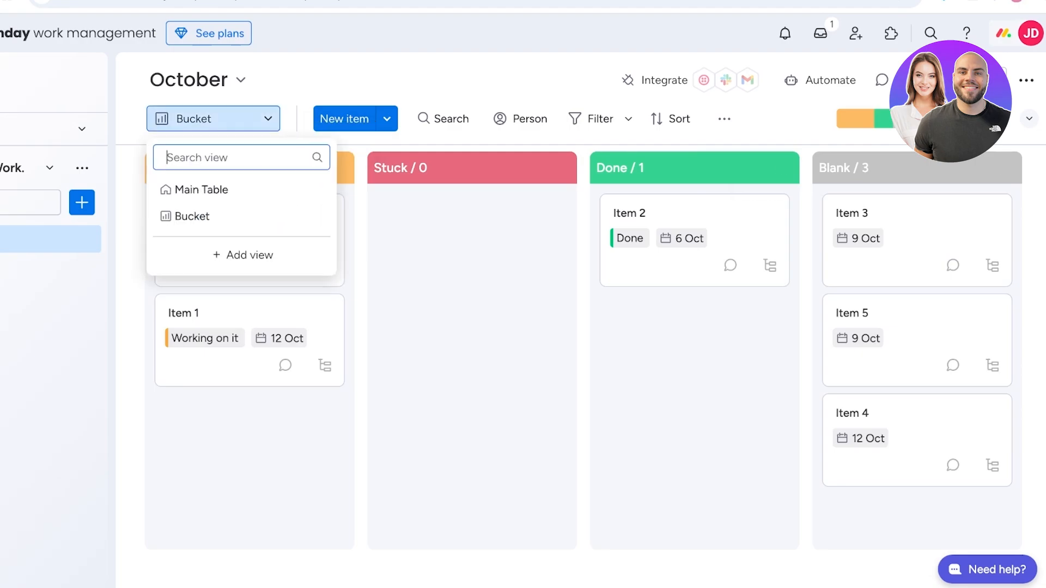
{"action": "left_click", "coordinate": [485, 234]}
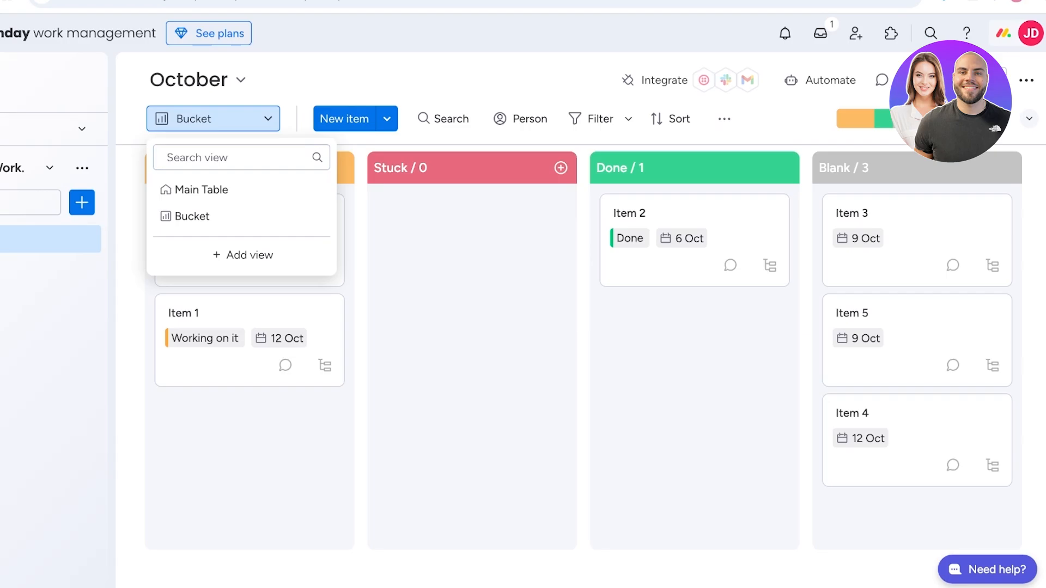
{"action": "left_click", "coordinate": [213, 118]}
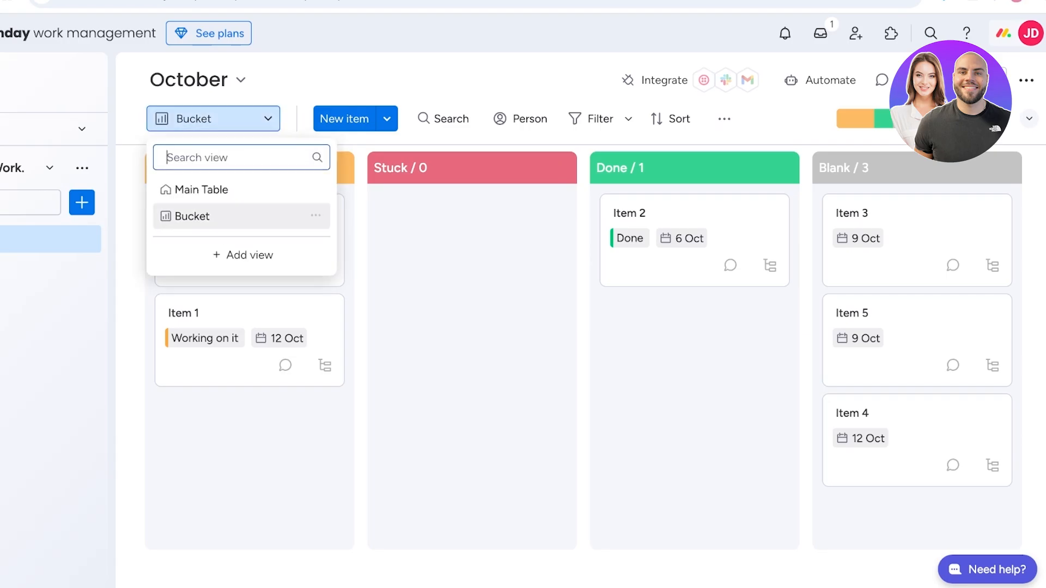
{"action": "left_click", "coordinate": [201, 189]}
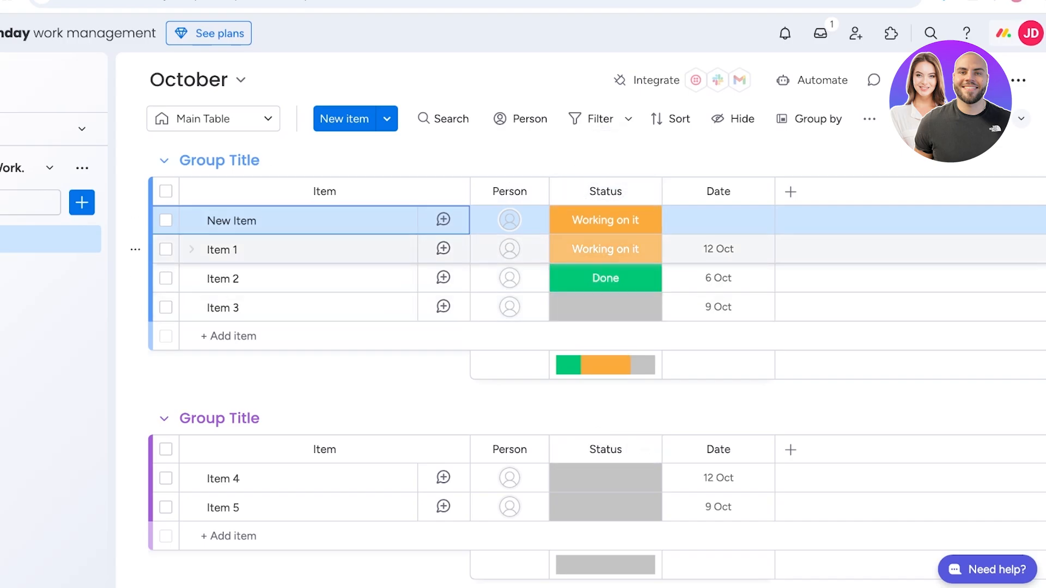
{"action": "scroll", "coordinate": [370, 479], "scroll_direction": "down", "scroll_amount": 2}
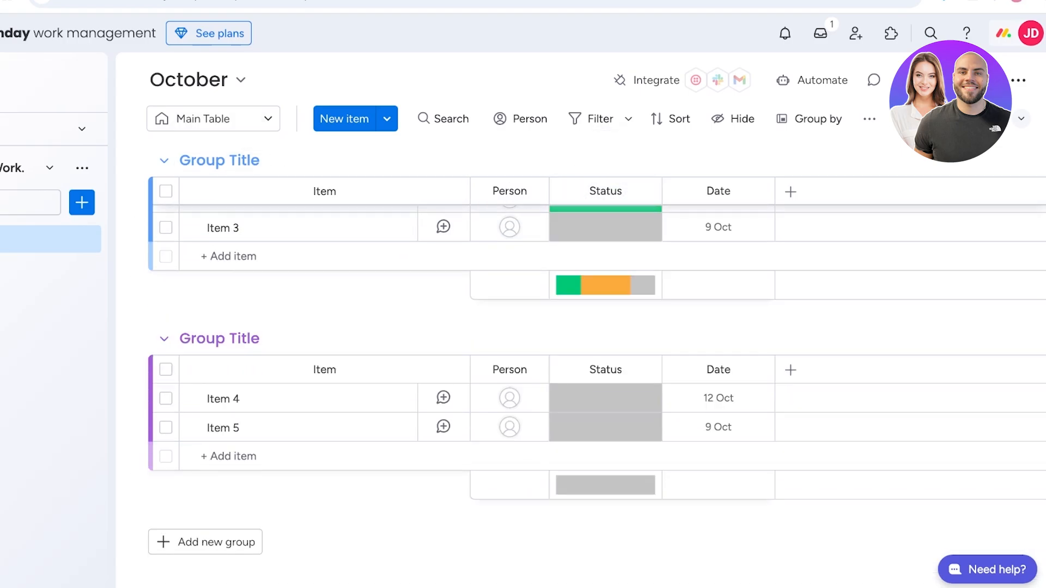
{"action": "scroll", "coordinate": [370, 479], "scroll_direction": "up", "scroll_amount": 2}
{"action": "left_click", "coordinate": [213, 118]}
{"action": "left_click", "coordinate": [185, 205]}
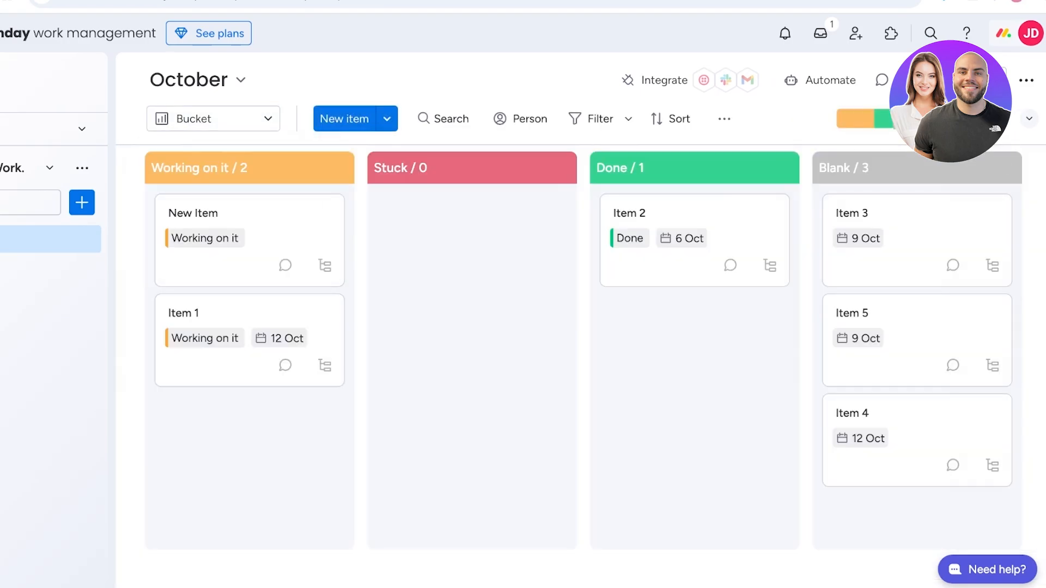
Check which columns the Bucket view's widget settings offer as the Kanban column
{"action": "left_click", "coordinate": [972, 118]}
{"action": "left_click", "coordinate": [902, 268]}
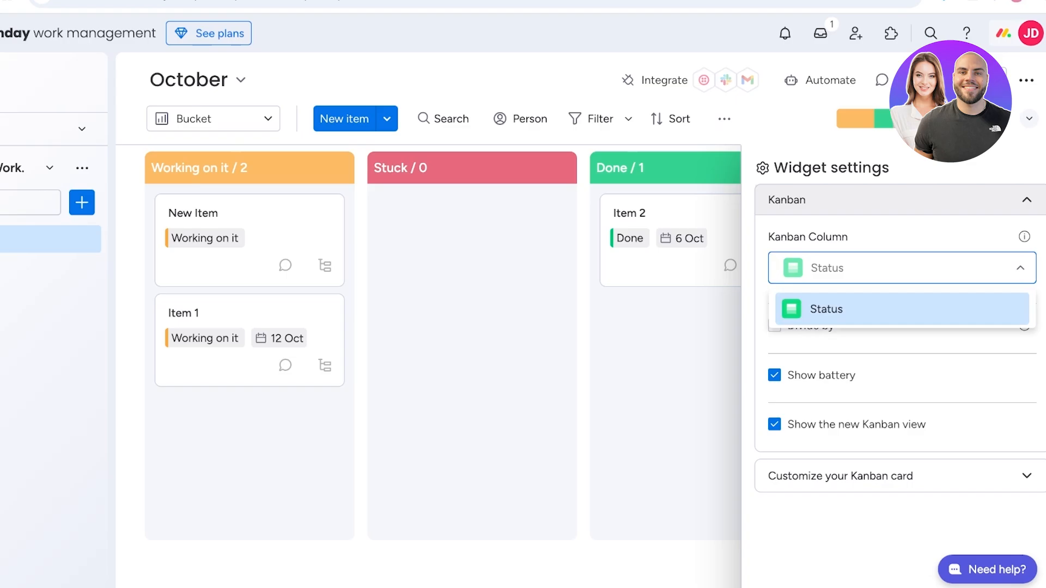
{"action": "left_click", "coordinate": [902, 268]}
In the Main Table view, rename the first group as Bucket and color it brown
{"action": "left_click", "coordinate": [214, 119]}
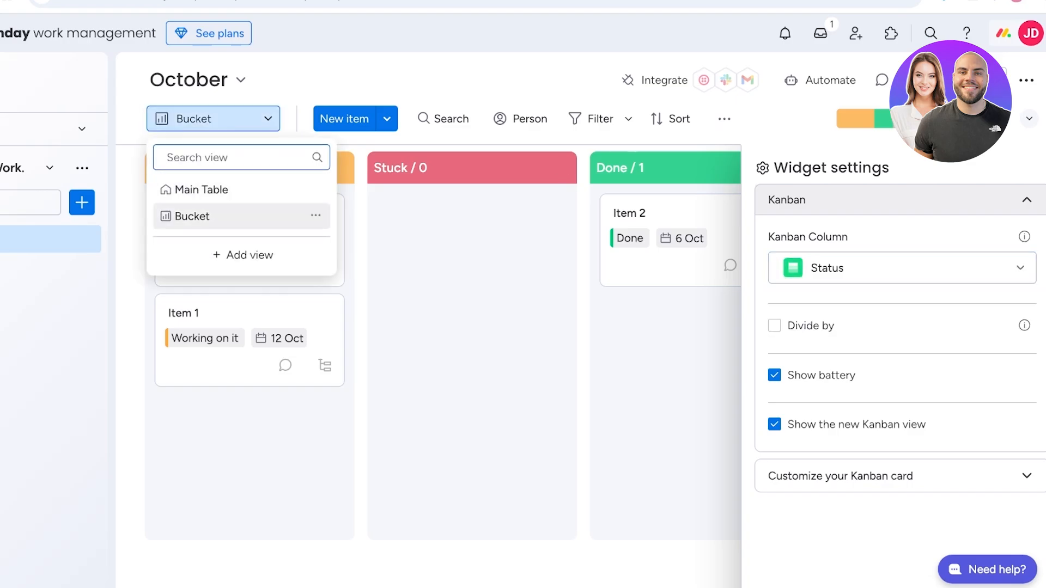
{"action": "left_click", "coordinate": [201, 190]}
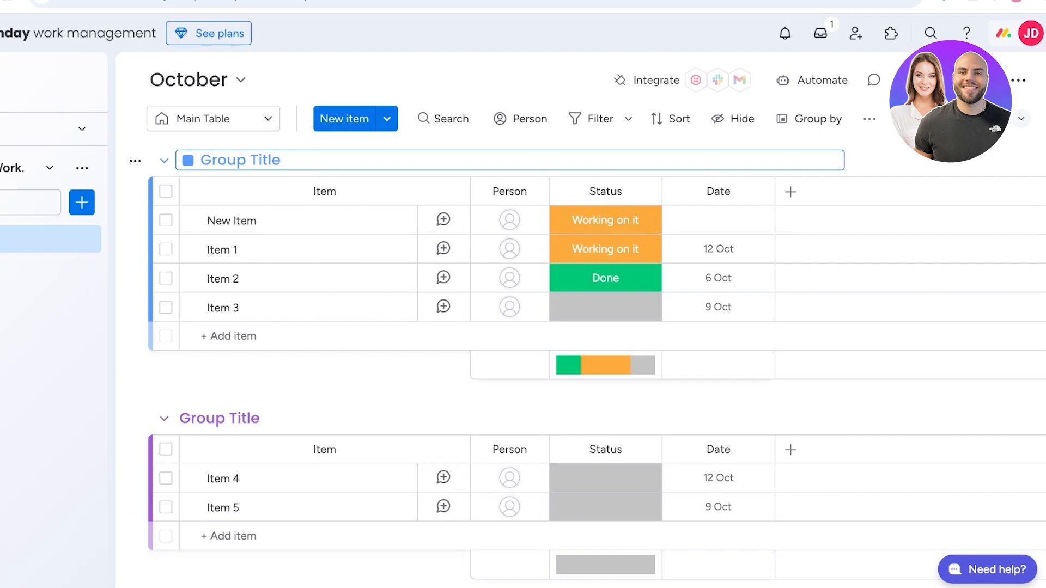
{"action": "double_click", "coordinate": [223, 160]}
{"action": "key", "text": "BackSpace"}
{"action": "type", "text": "Bucket"}
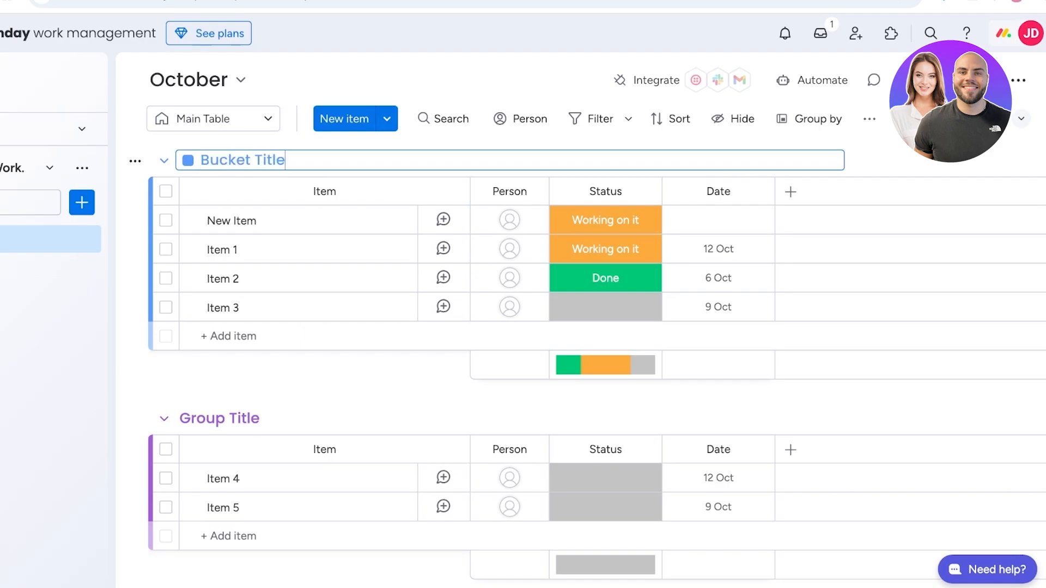
{"action": "key", "text": "shift+End"}
{"action": "key", "text": "BackSpace"}
{"action": "left_click", "coordinate": [187, 160]}
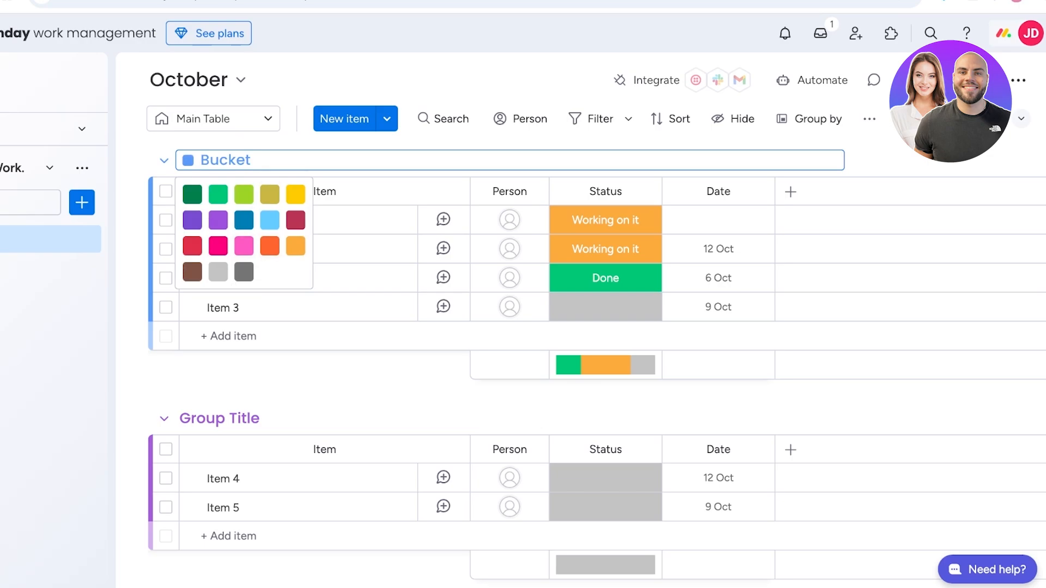
{"action": "left_click", "coordinate": [193, 272]}
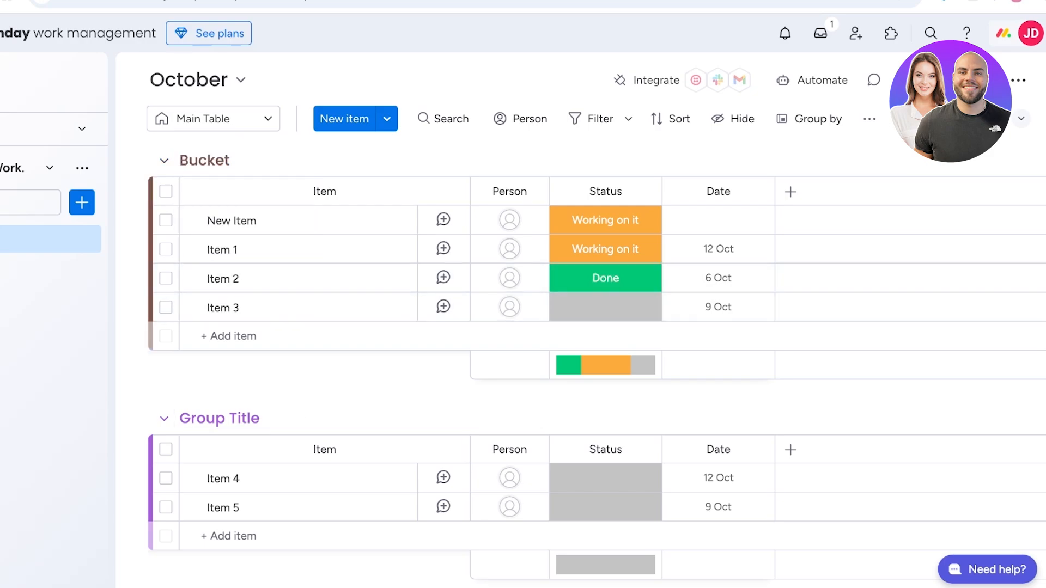
Rename the second group, which holds Item 4 and Item 5, as Ongoing
{"action": "left_click", "coordinate": [220, 418]}
{"action": "type", "text": "We"}
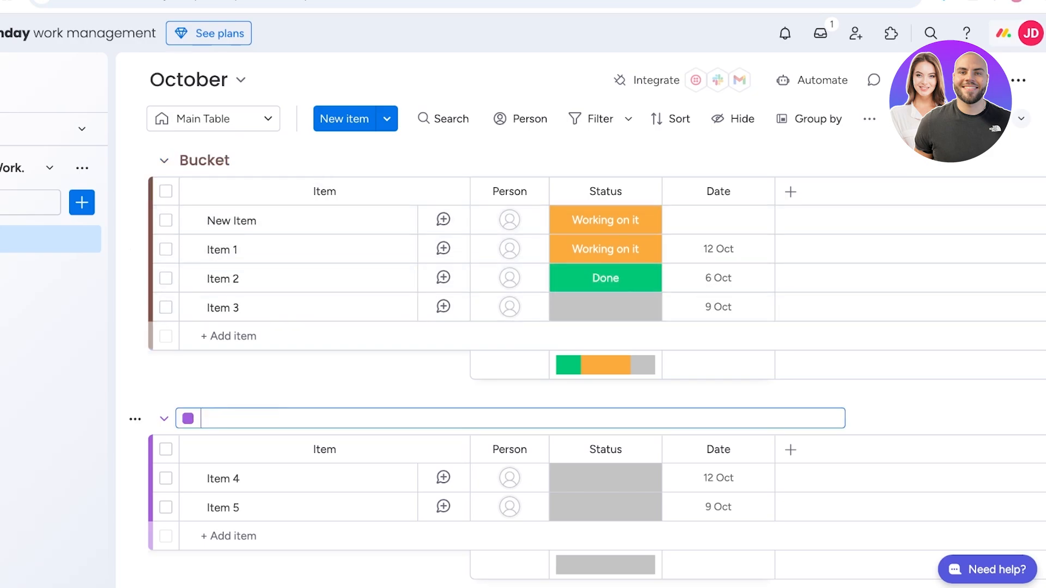
{"action": "type", "text": "O"}
{"action": "type", "text": "ngoing"}
{"action": "key", "text": "Return"}
Add a new group named Completed below the Ongoing group and color it bright green
{"action": "scroll", "coordinate": [327, 403], "scroll_direction": "down", "scroll_amount": 2}
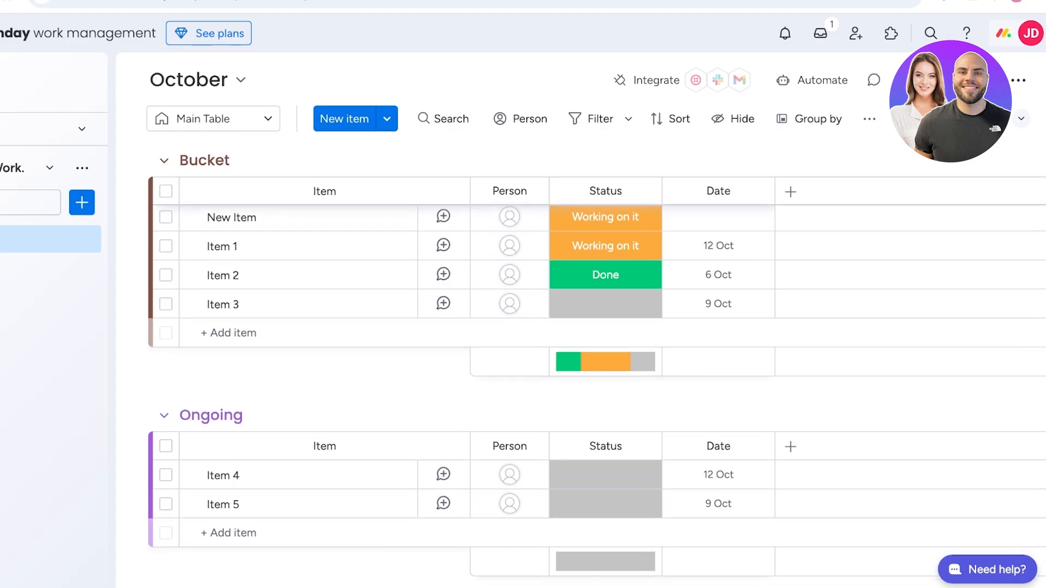
{"action": "left_click", "coordinate": [205, 541]}
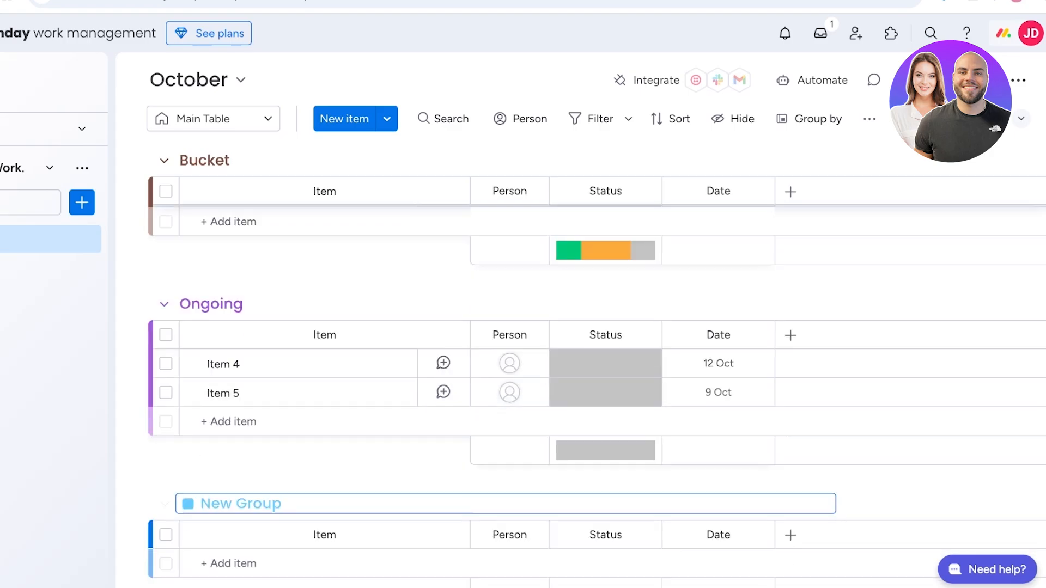
{"action": "type", "text": "Completeds"}
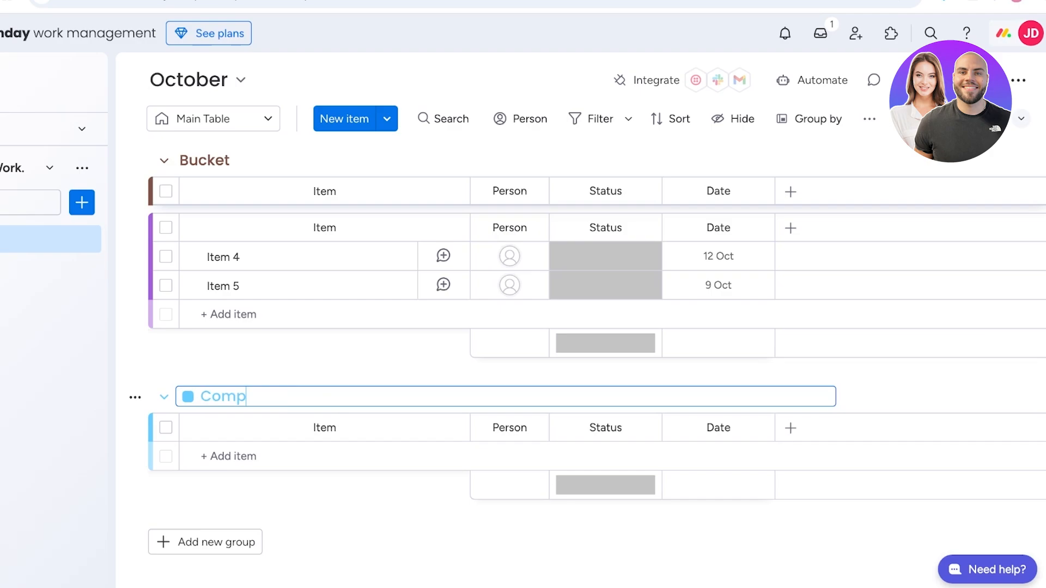
{"action": "key", "text": "Return"}
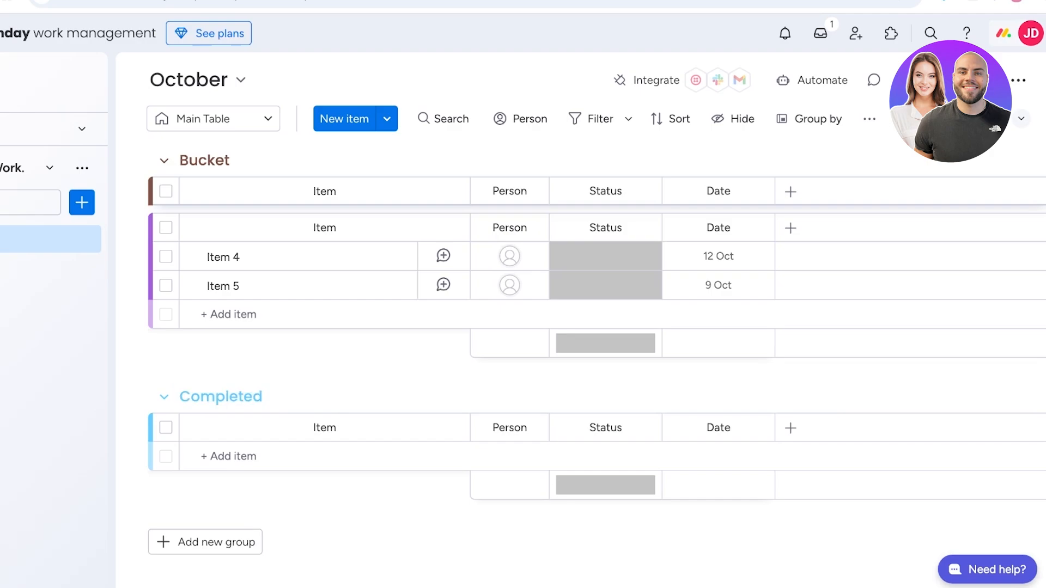
{"action": "left_click", "coordinate": [220, 396]}
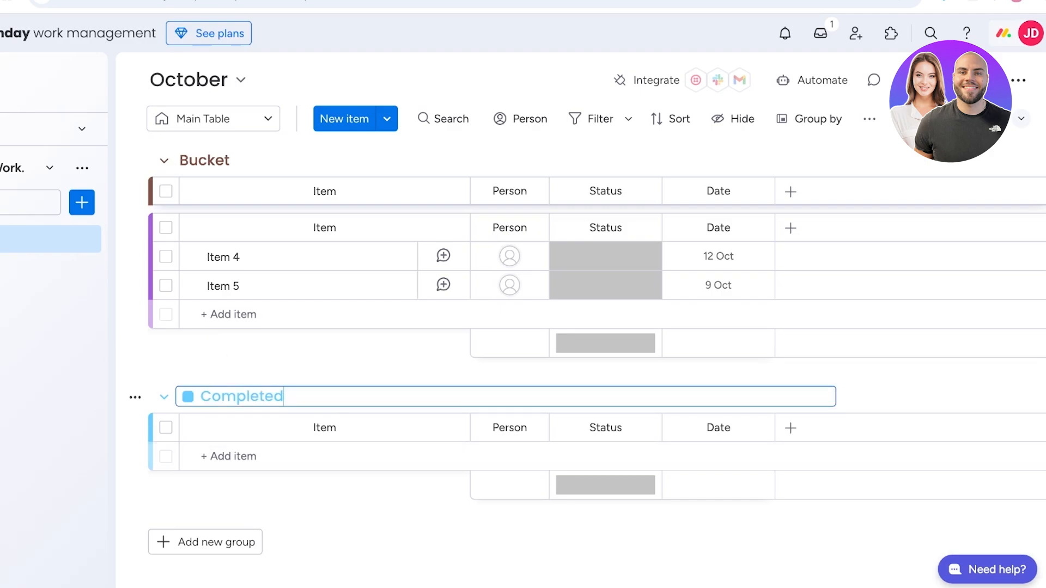
{"action": "left_click", "coordinate": [188, 396]}
{"action": "left_click", "coordinate": [218, 430]}
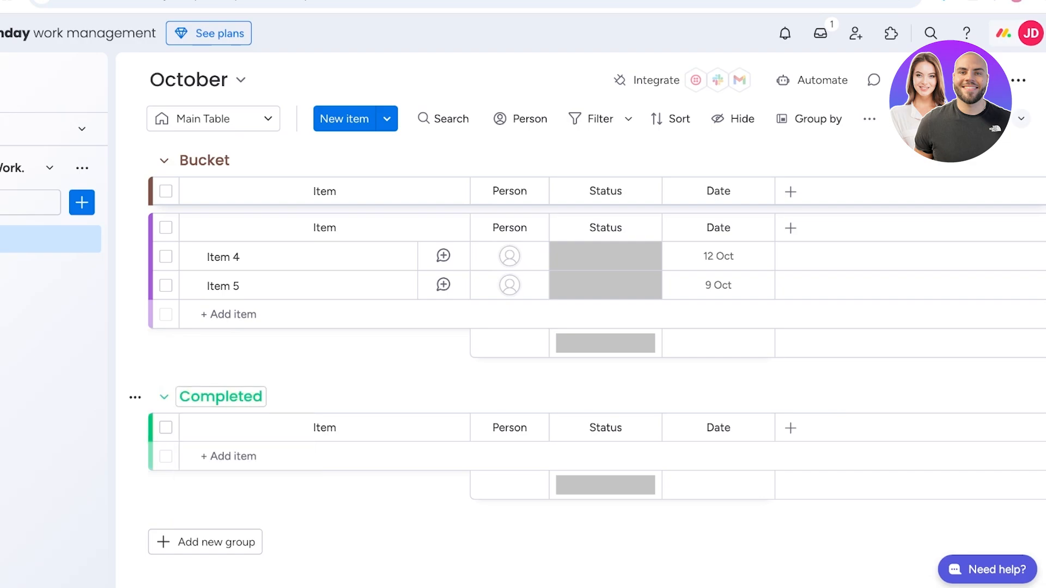
Change the Ongoing group's color to pink
{"action": "scroll", "coordinate": [207, 403], "scroll_direction": "up", "scroll_amount": 3}
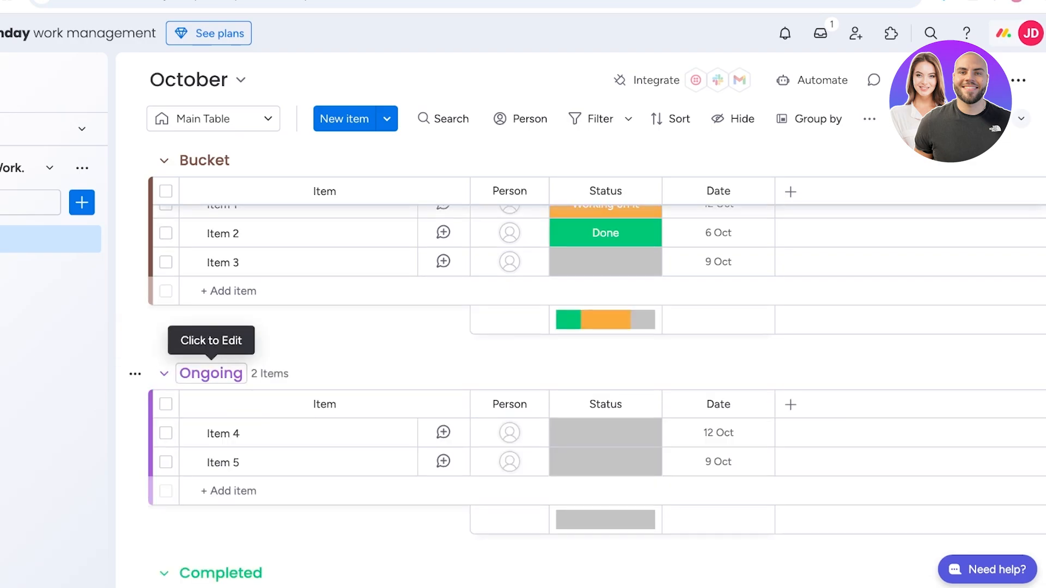
{"action": "left_click", "coordinate": [212, 373]}
{"action": "left_click", "coordinate": [188, 374]}
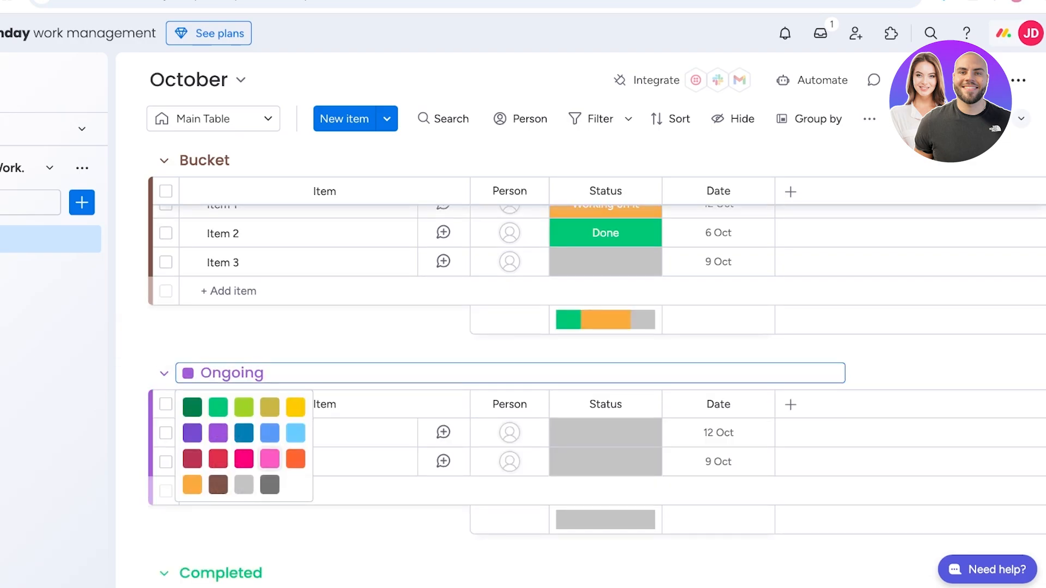
{"action": "left_click", "coordinate": [244, 458]}
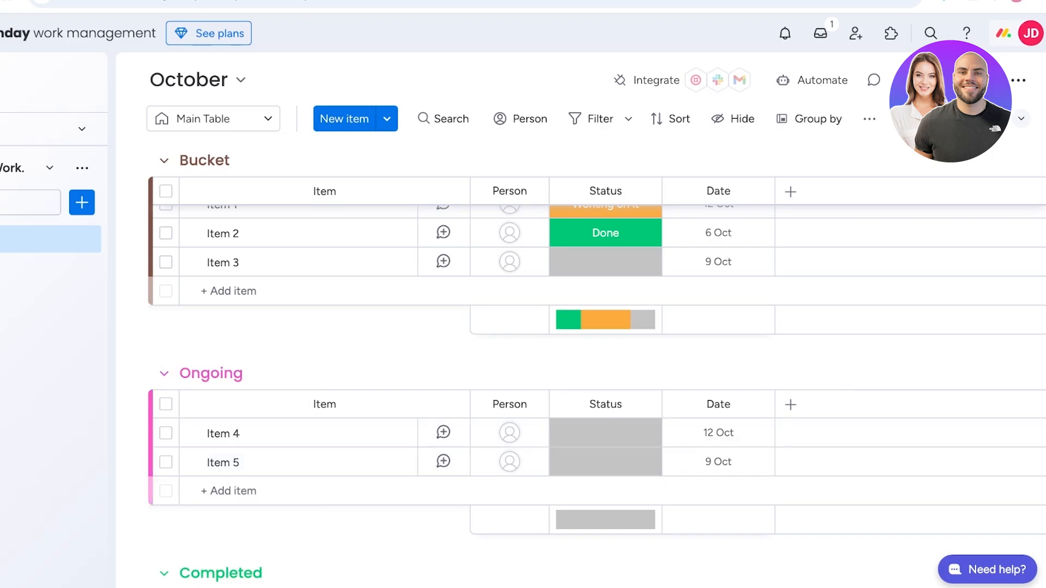
{"action": "scroll", "coordinate": [245, 461], "scroll_direction": "up", "scroll_amount": 1}
Add a new group named Stuck/Abandonded below the Completed group and color it light orange
{"action": "scroll", "coordinate": [245, 460], "scroll_direction": "down", "scroll_amount": 4}
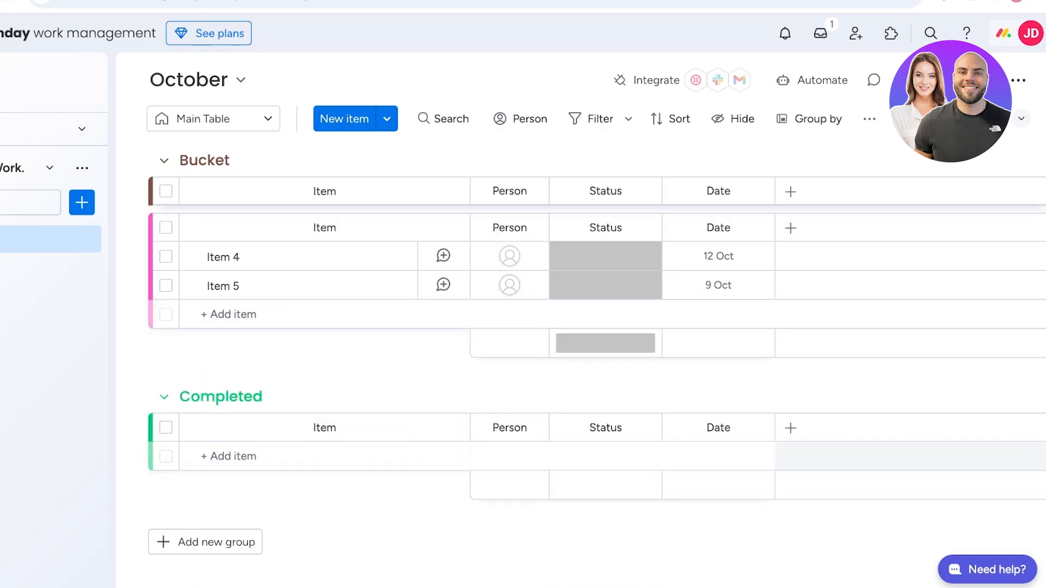
{"action": "left_click", "coordinate": [207, 542]}
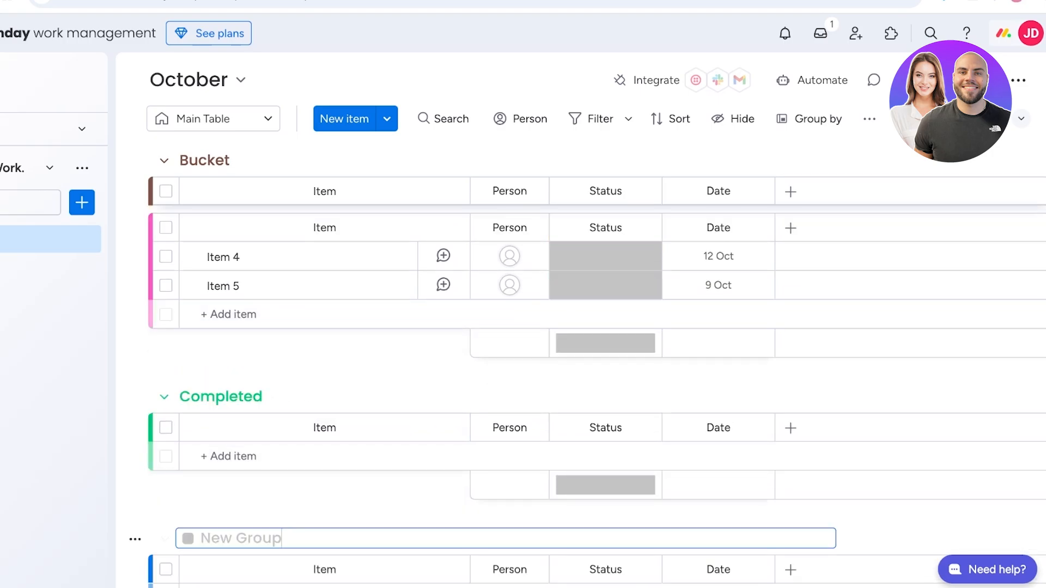
{"action": "type", "text": "Stuck"}
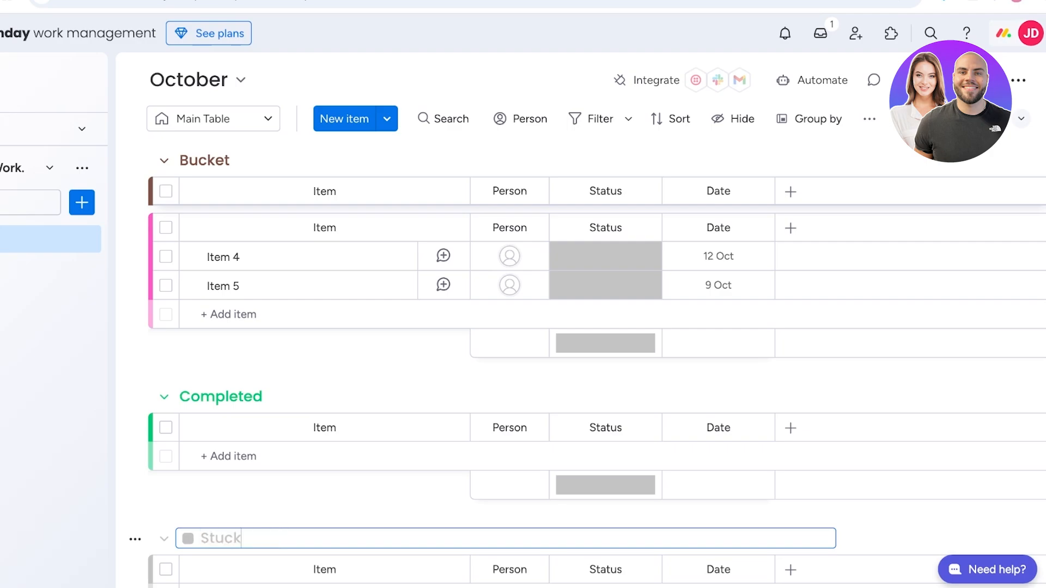
{"action": "type", "text": "/Abandonded"}
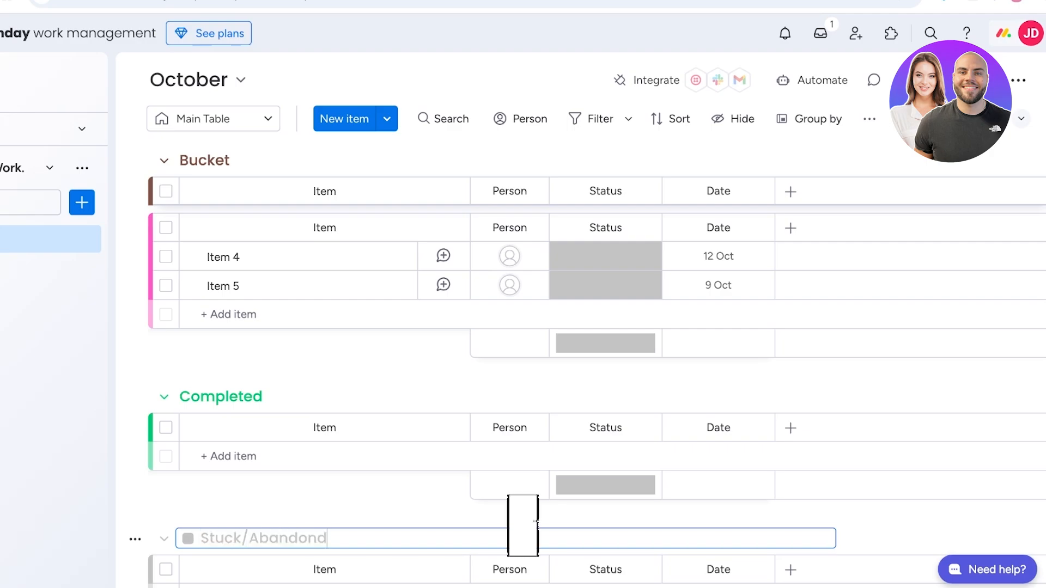
{"action": "key", "text": "Return"}
{"action": "scroll", "coordinate": [321, 512], "scroll_direction": "down", "scroll_amount": 1}
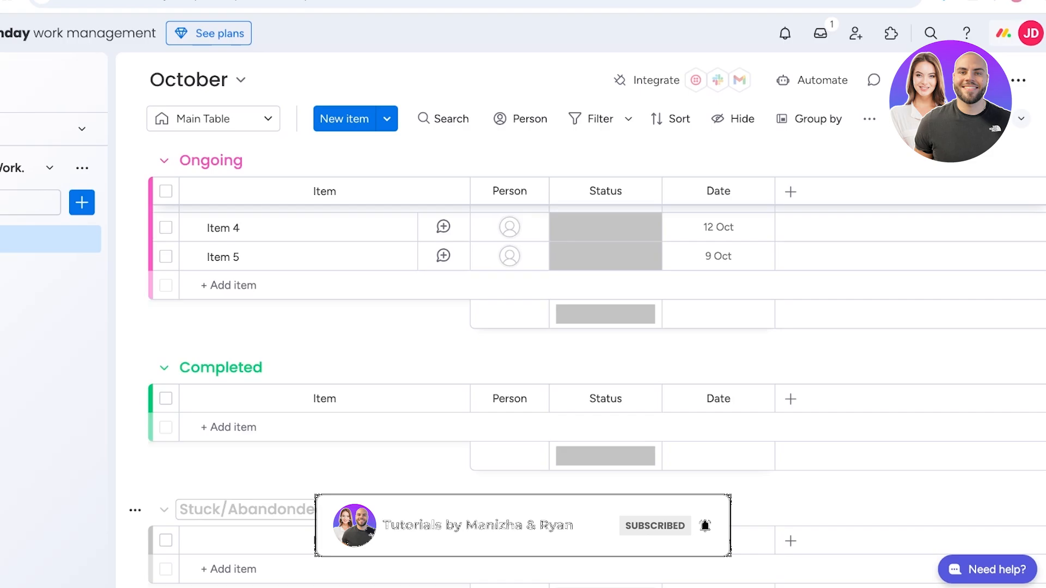
{"action": "left_click", "coordinate": [321, 510]}
{"action": "left_click", "coordinate": [188, 510]}
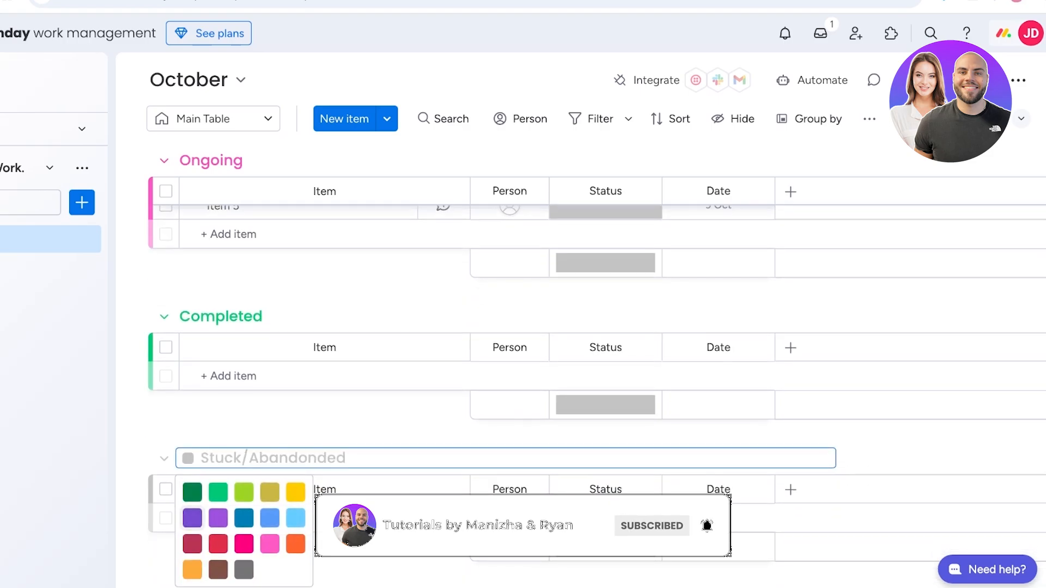
{"action": "left_click", "coordinate": [192, 570]}
Switch the October board to its Bucket view and look over the Kanban widget settings
{"action": "scroll", "coordinate": [324, 371], "scroll_direction": "up", "scroll_amount": 6}
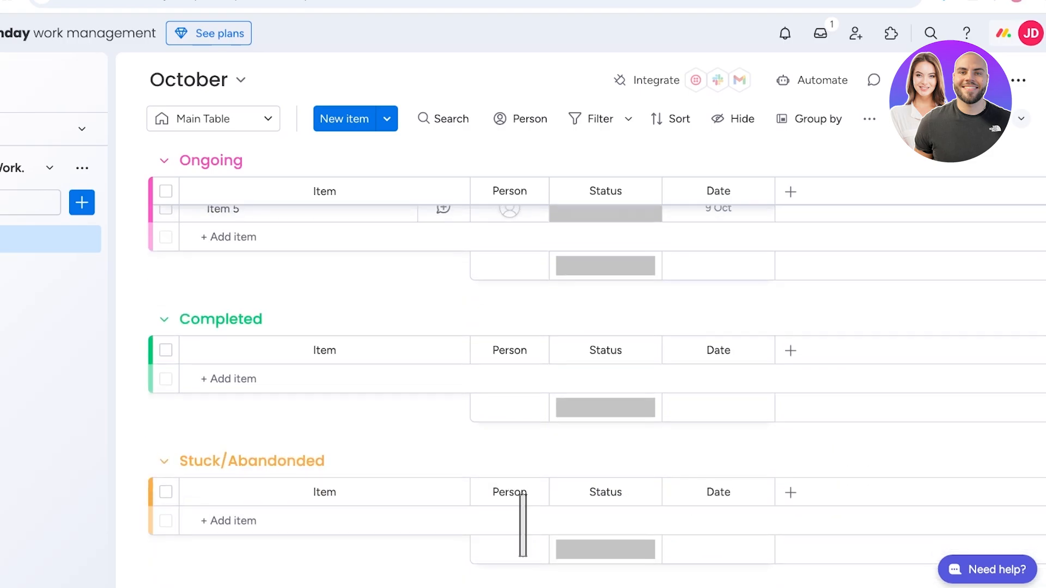
{"action": "left_click", "coordinate": [213, 118]}
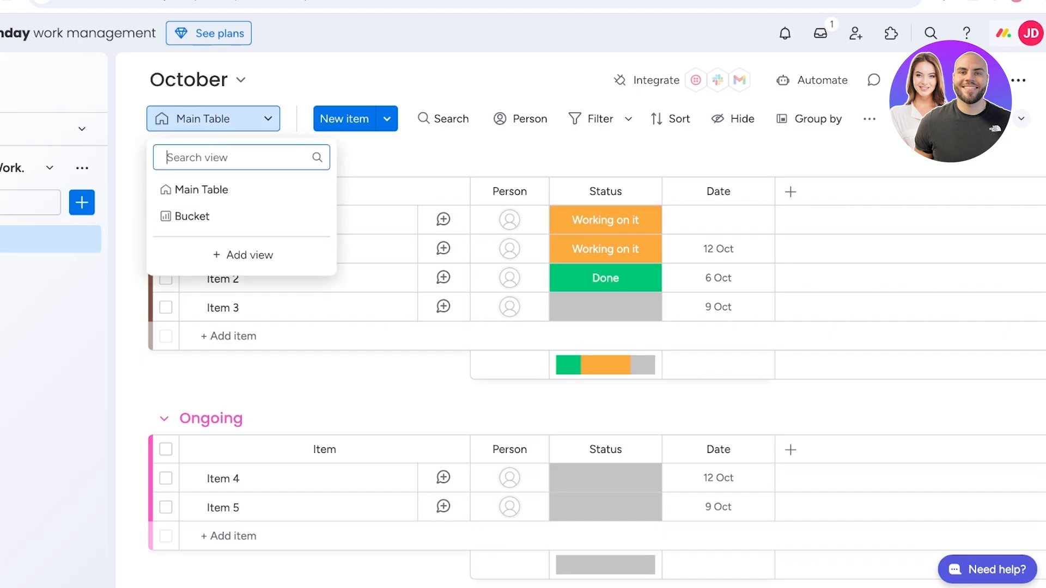
{"action": "left_click", "coordinate": [188, 214]}
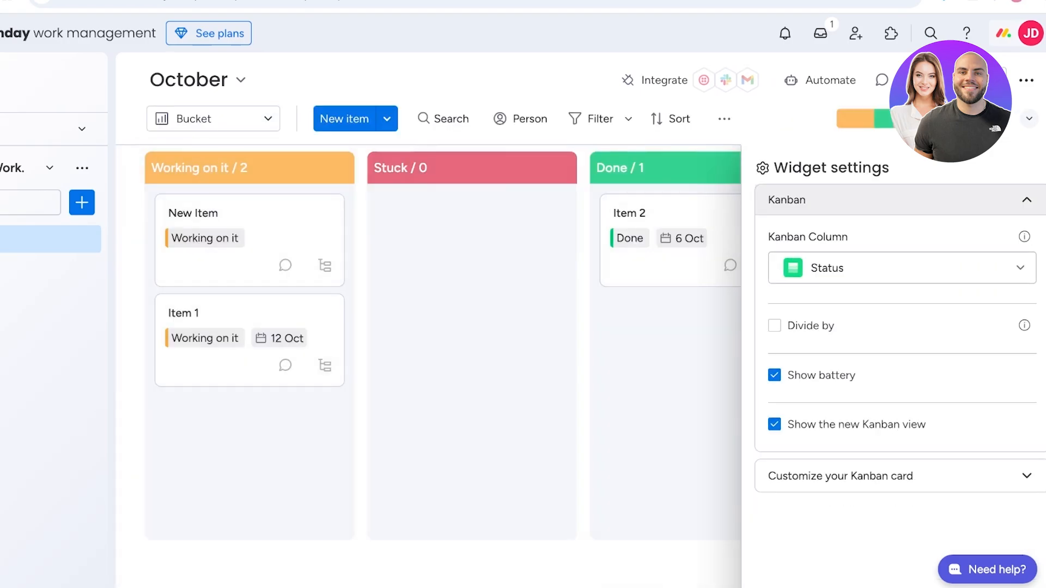
{"action": "left_click", "coordinate": [902, 268]}
{"action": "left_click", "coordinate": [1026, 199]}
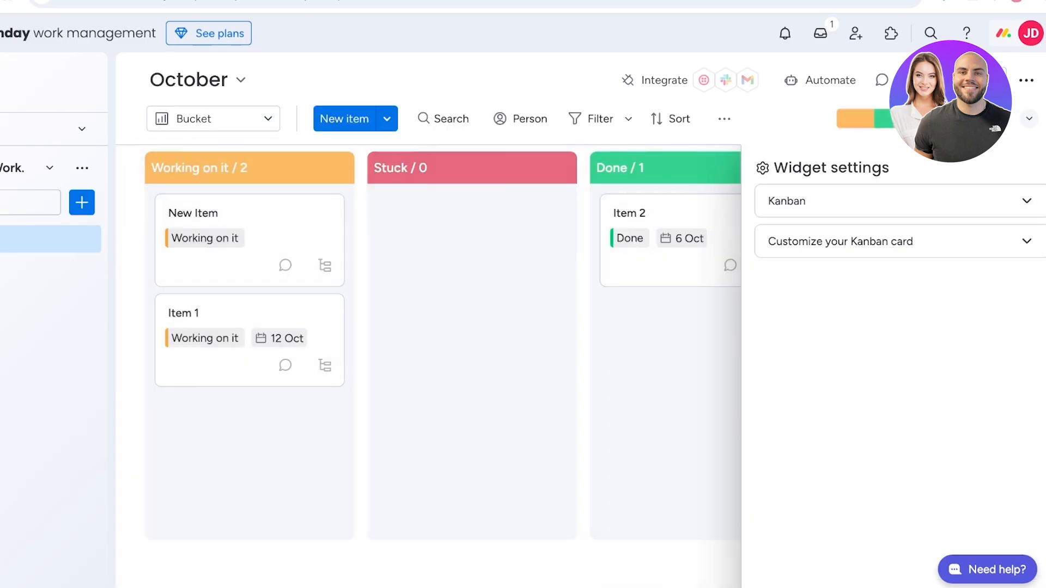
{"action": "left_click", "coordinate": [1028, 119]}
{"action": "left_click", "coordinate": [831, 80]}
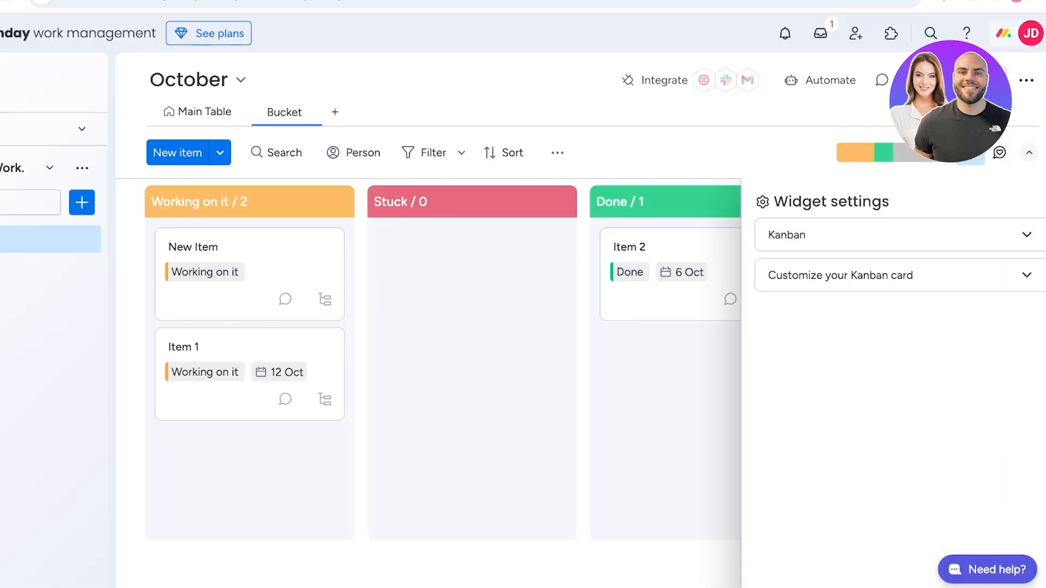
Turn off Show battery and Show the new Kanban view in the Bucket view's Kanban settings
{"action": "left_click", "coordinate": [900, 275]}
{"action": "scroll", "coordinate": [899, 396], "scroll_direction": "down", "scroll_amount": 1}
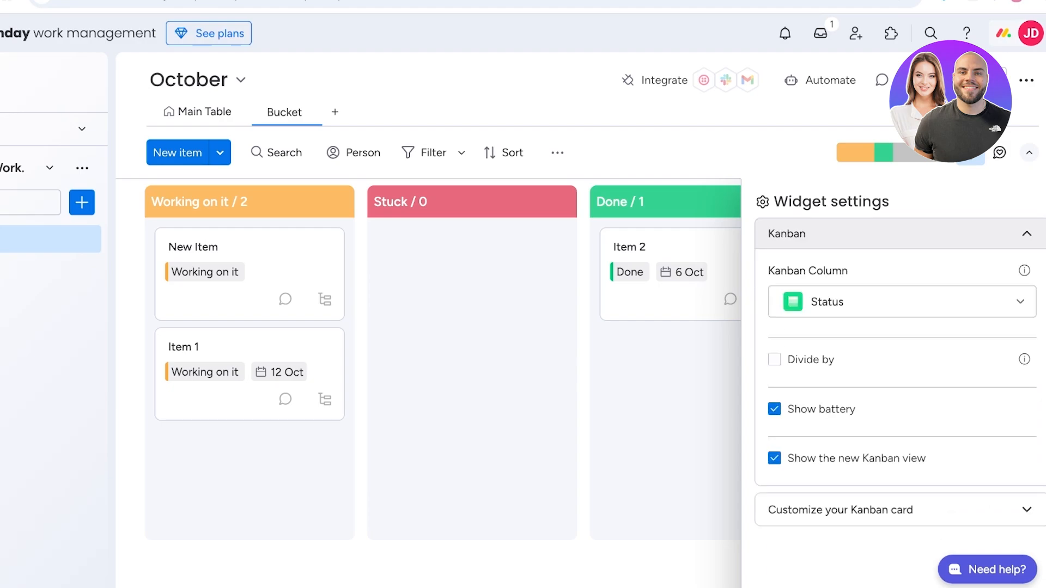
{"action": "mouse_move", "coordinate": [1024, 271]}
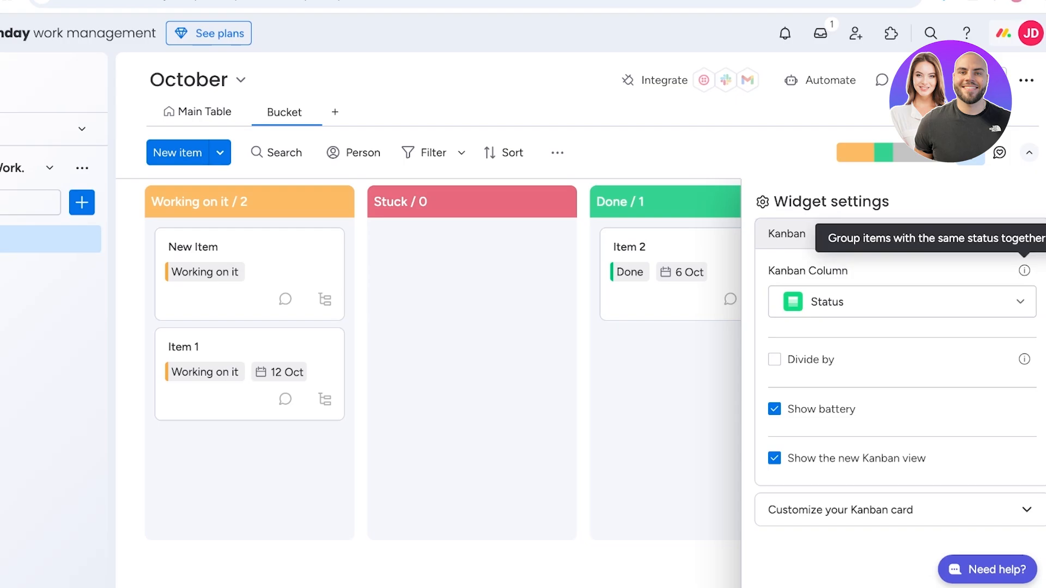
{"action": "left_click", "coordinate": [774, 409]}
{"action": "left_click", "coordinate": [774, 458]}
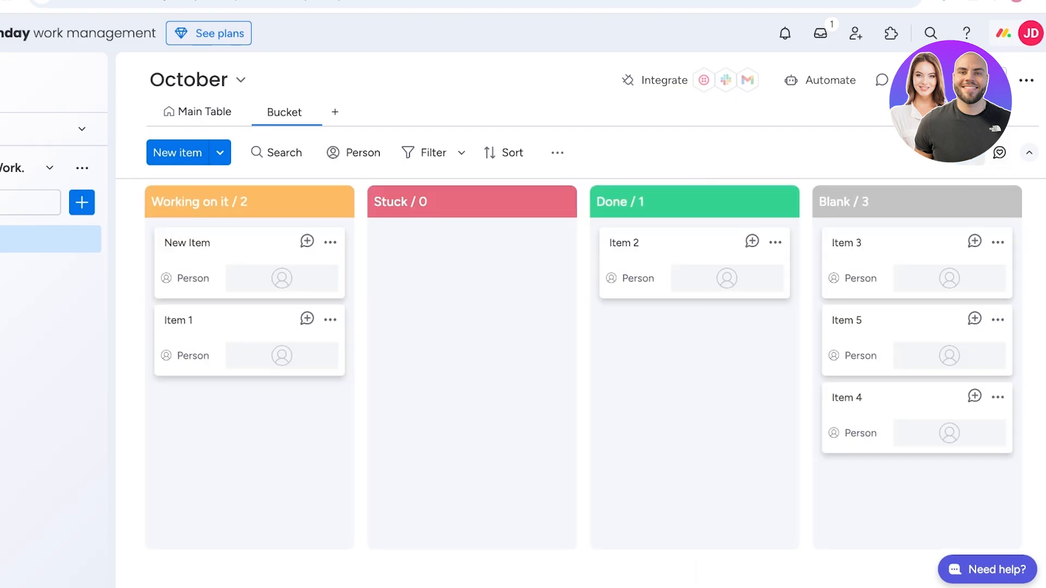
Limit the columns shown on the Kanban cards to Group only
{"action": "left_click", "coordinate": [971, 153]}
{"action": "scroll", "coordinate": [1017, 401], "scroll_direction": "down", "scroll_amount": 1}
{"action": "left_click", "coordinate": [1018, 358]}
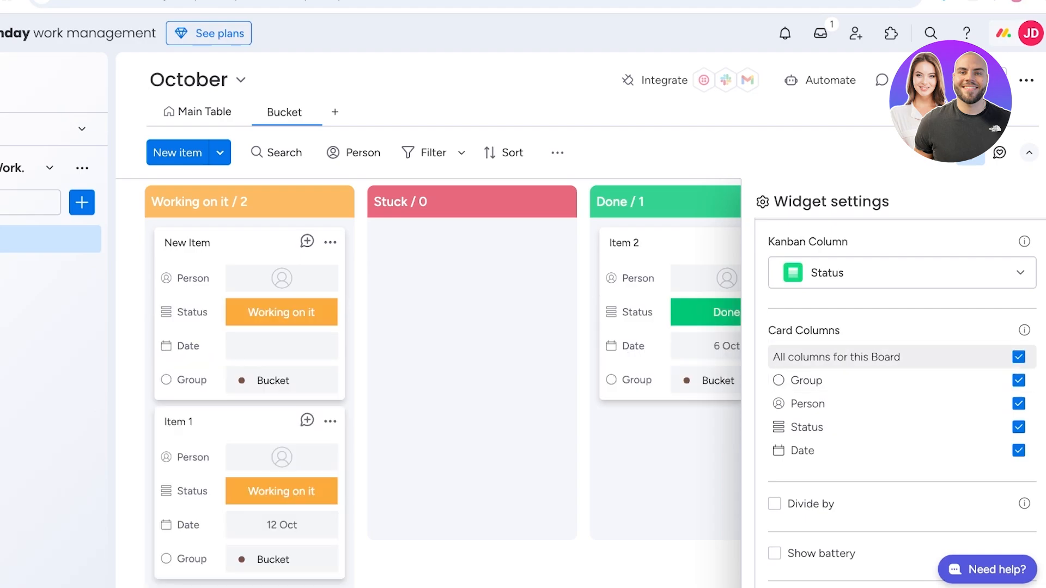
{"action": "left_click", "coordinate": [1018, 356]}
{"action": "left_click", "coordinate": [1018, 380]}
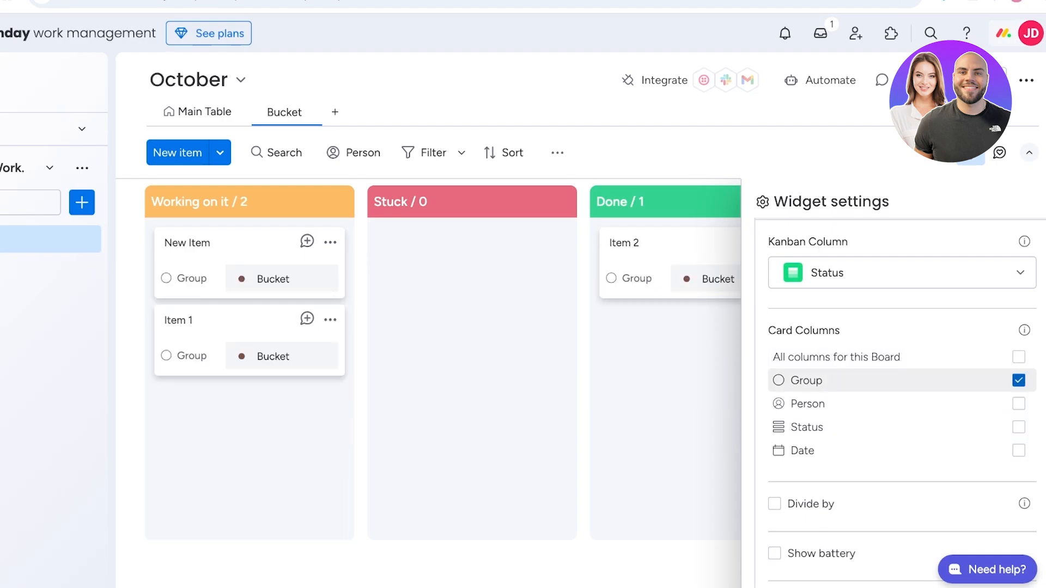
Review the remaining Kanban settings and the choices offered for the Kanban Column
{"action": "scroll", "coordinate": [899, 403], "scroll_direction": "down", "scroll_amount": 2}
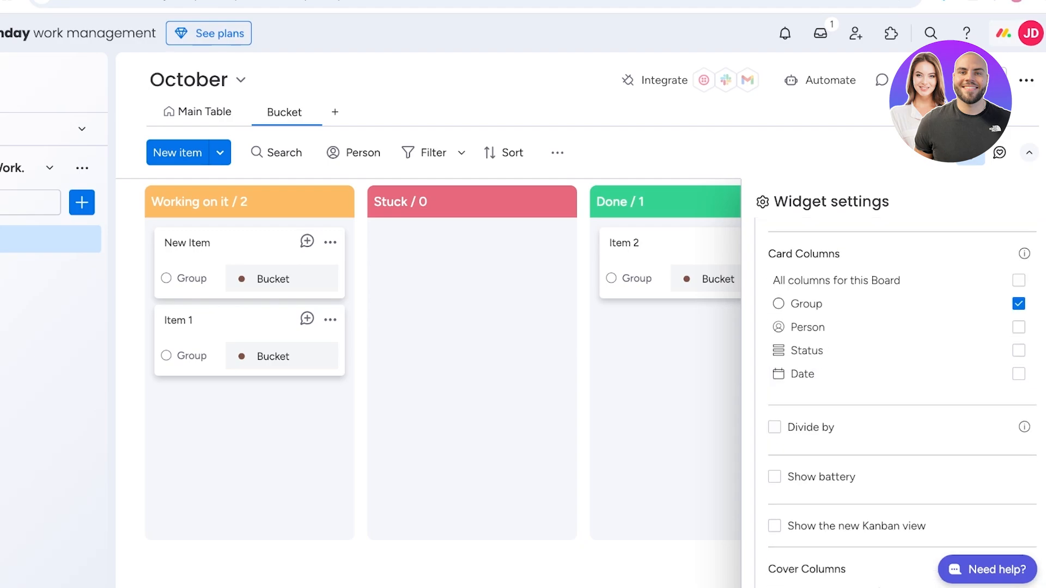
{"action": "scroll", "coordinate": [899, 403], "scroll_direction": "up", "scroll_amount": 3}
{"action": "left_click", "coordinate": [902, 302]}
{"action": "left_click", "coordinate": [902, 302]}
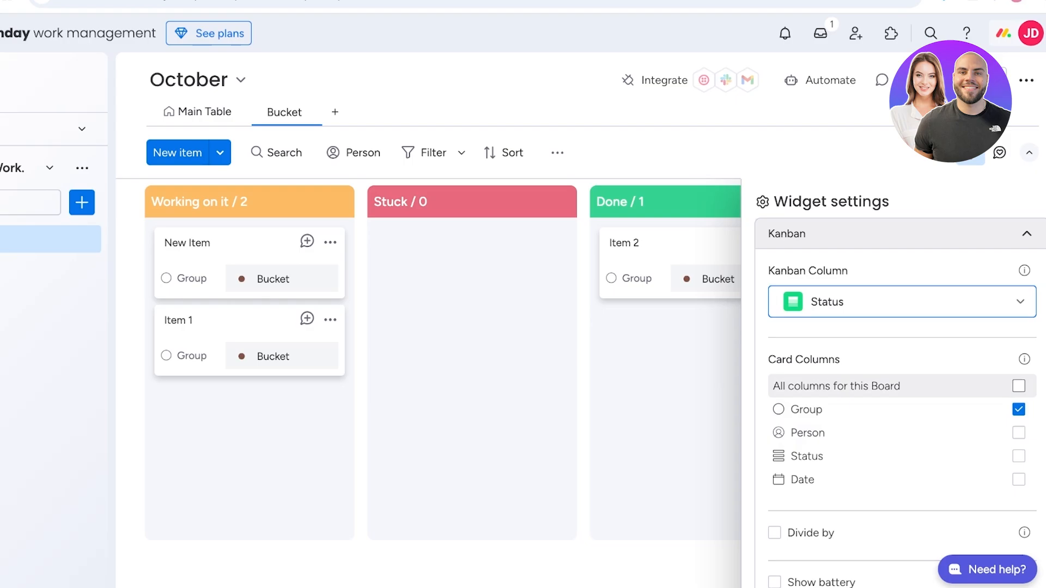
{"action": "scroll", "coordinate": [653, 327], "scroll_direction": "down", "scroll_amount": 1}
Return to the Main Table view and delete the Person column from the board
{"action": "left_click", "coordinate": [223, 119]}
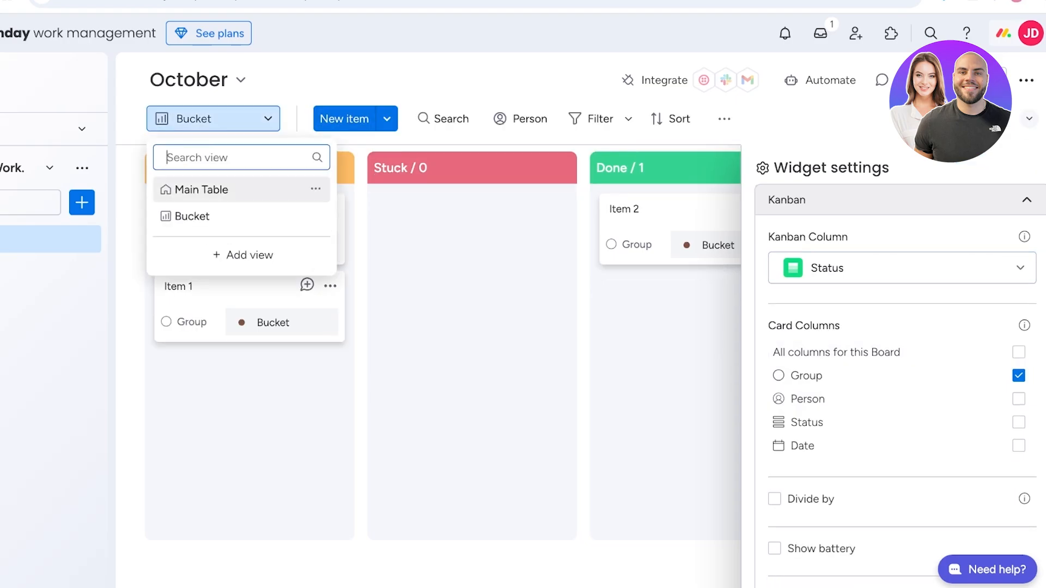
{"action": "left_click", "coordinate": [196, 190]}
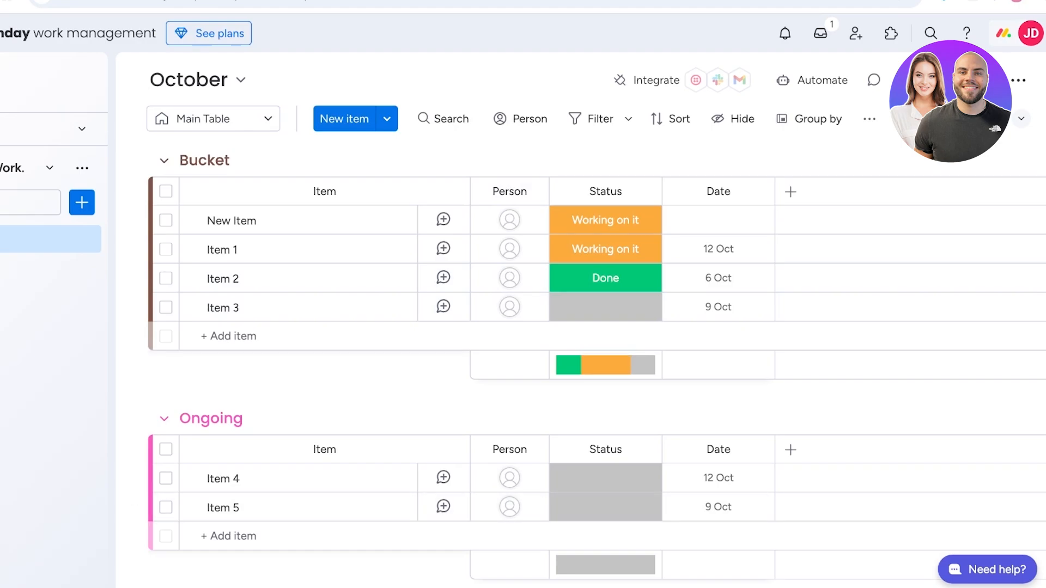
{"action": "left_click", "coordinate": [234, 221]}
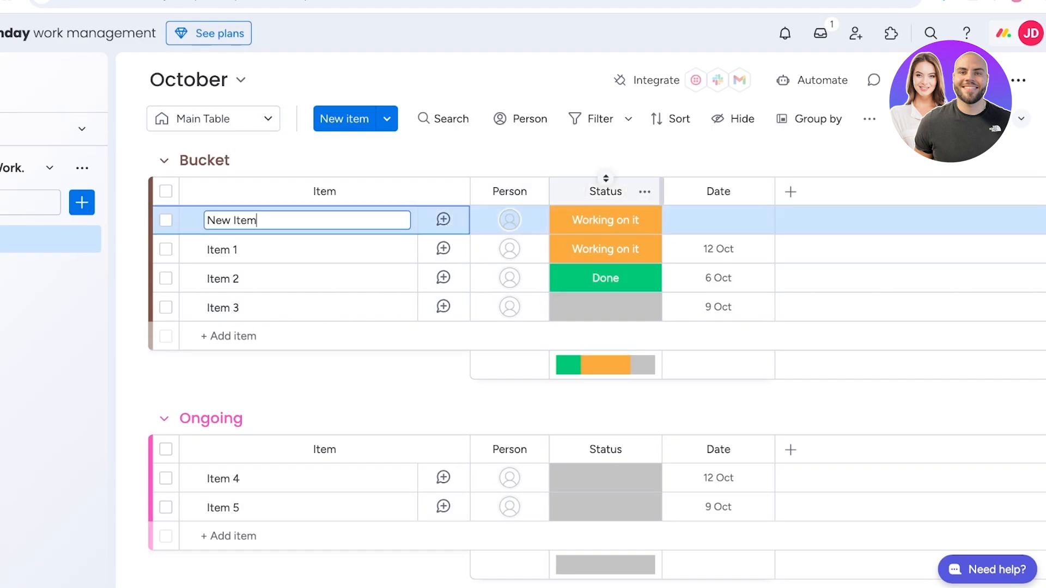
{"action": "left_click", "coordinate": [531, 191]}
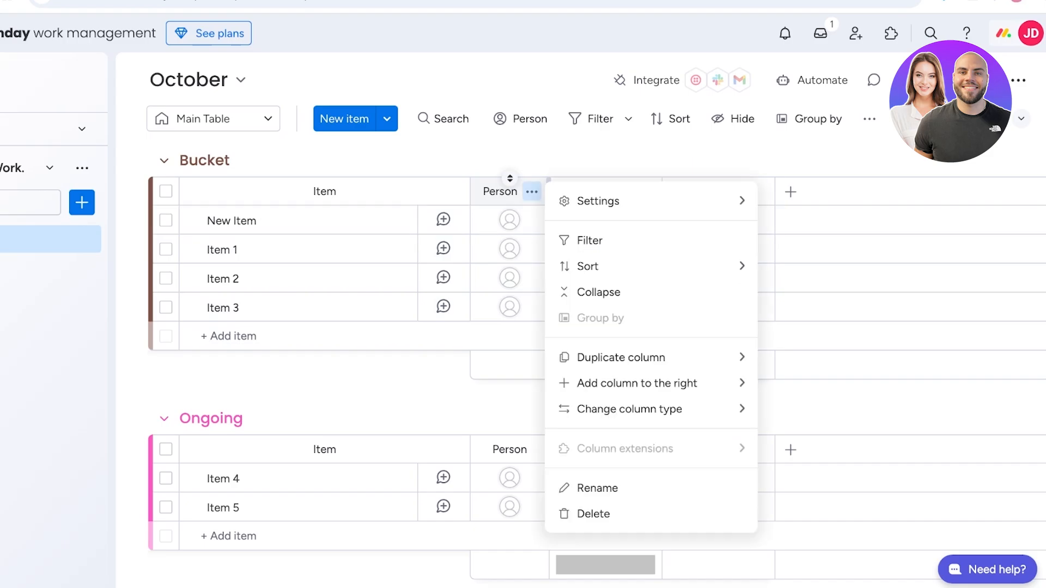
{"action": "left_click", "coordinate": [594, 513]}
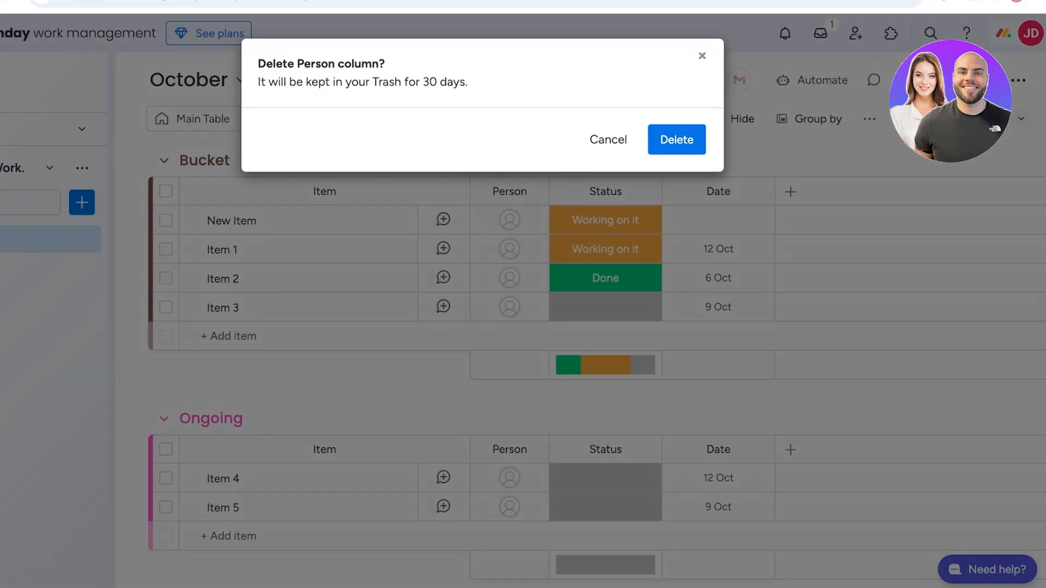
{"action": "left_click", "coordinate": [677, 139]}
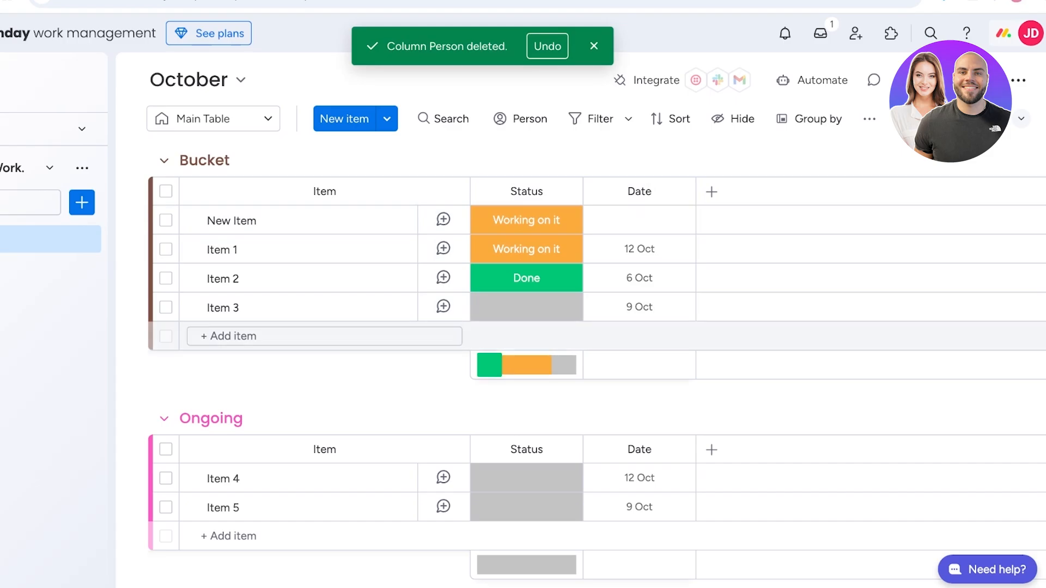
Delete the Status column from the October board
{"action": "left_click", "coordinate": [566, 191]}
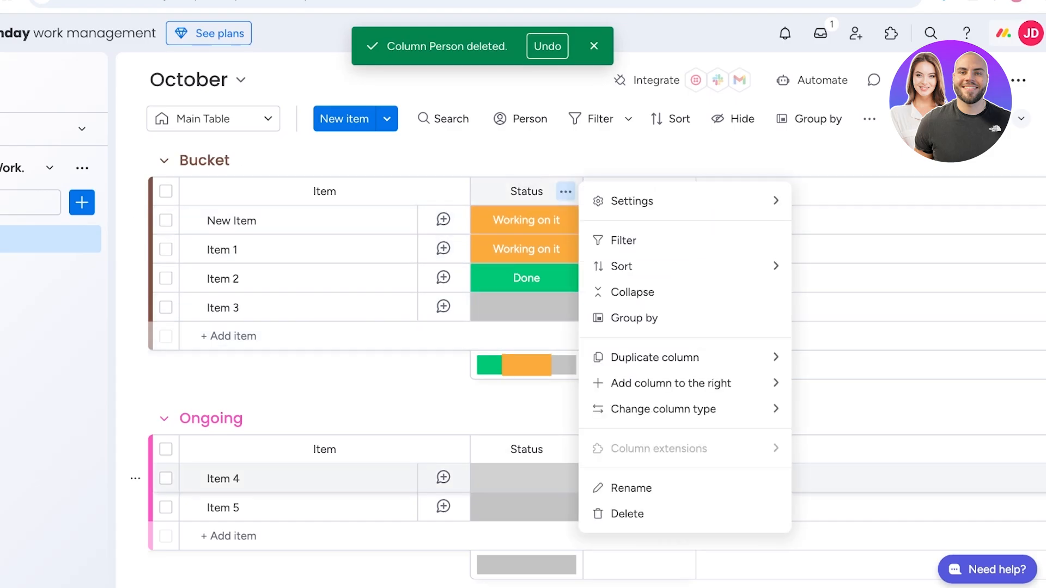
{"action": "left_click", "coordinate": [627, 514]}
{"action": "left_click", "coordinate": [676, 139]}
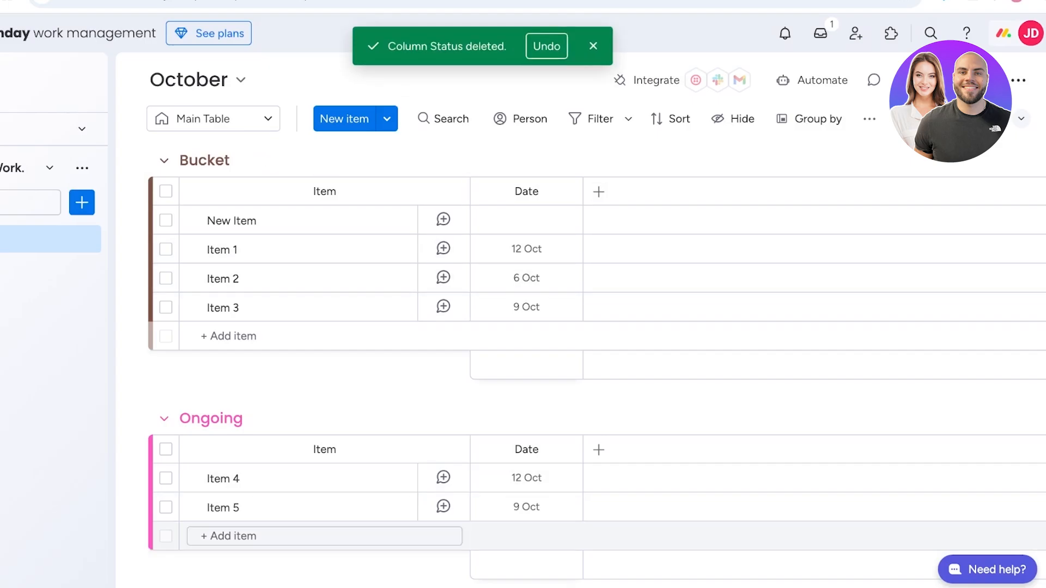
Check the groups, reopen the Bucket view and search the Column Center for "gro" as a possible Kanban column
{"action": "scroll", "coordinate": [327, 310], "scroll_direction": "down", "scroll_amount": 2}
{"action": "scroll", "coordinate": [325, 414], "scroll_direction": "down", "scroll_amount": 3}
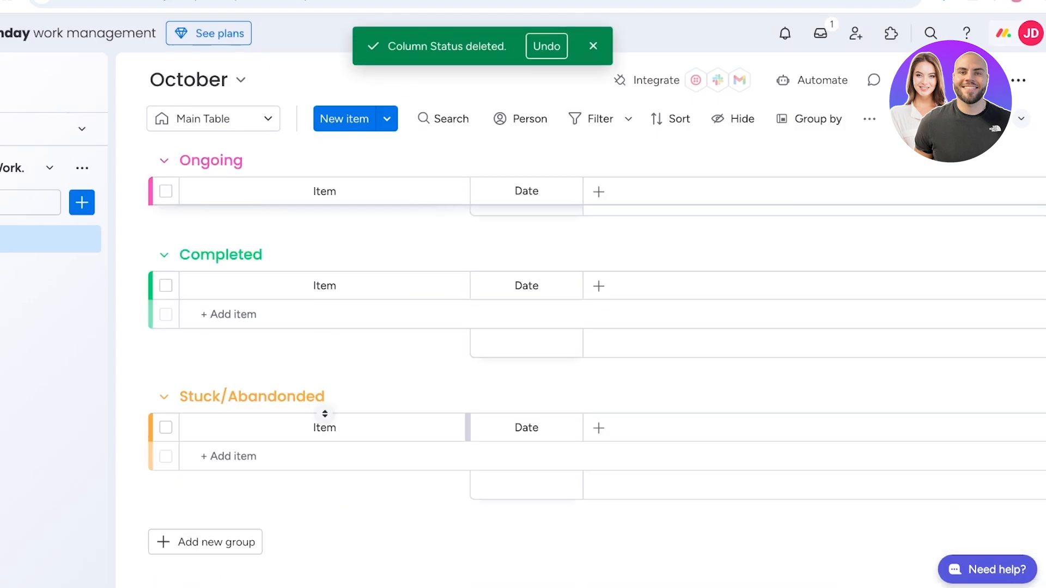
{"action": "scroll", "coordinate": [327, 310], "scroll_direction": "up", "scroll_amount": 2}
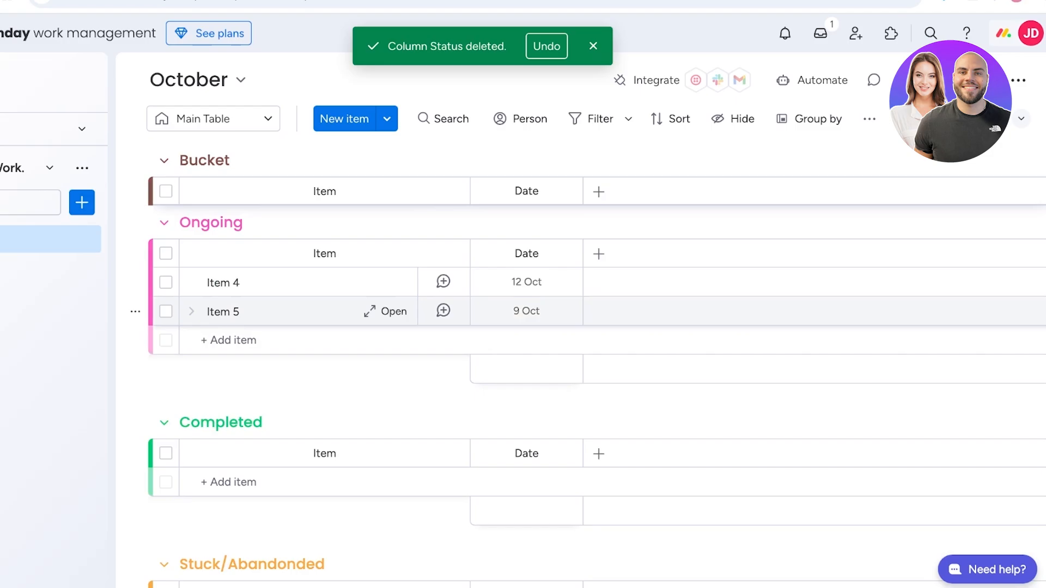
{"action": "left_click", "coordinate": [213, 118]}
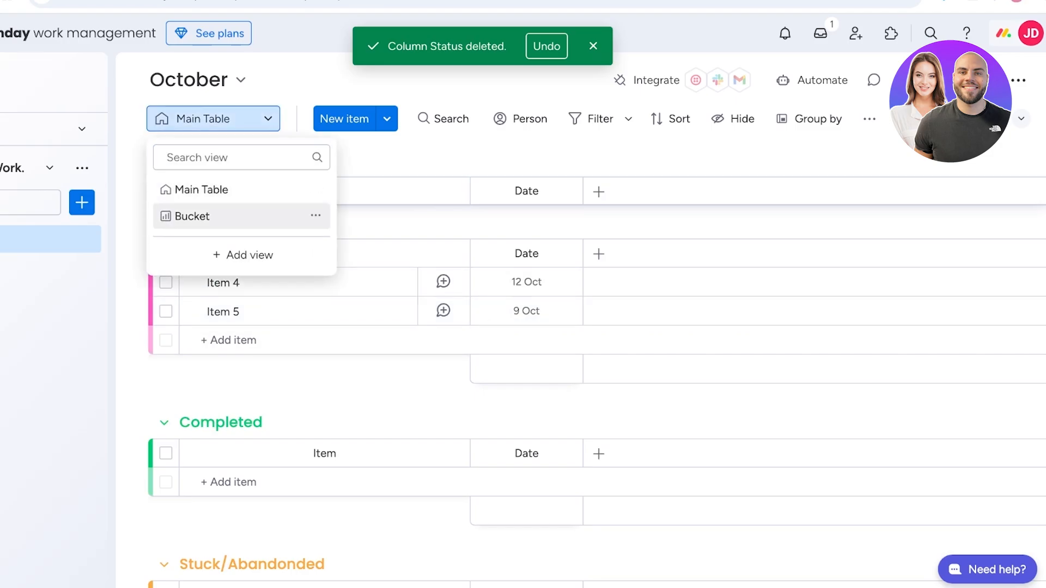
{"action": "left_click", "coordinate": [191, 216]}
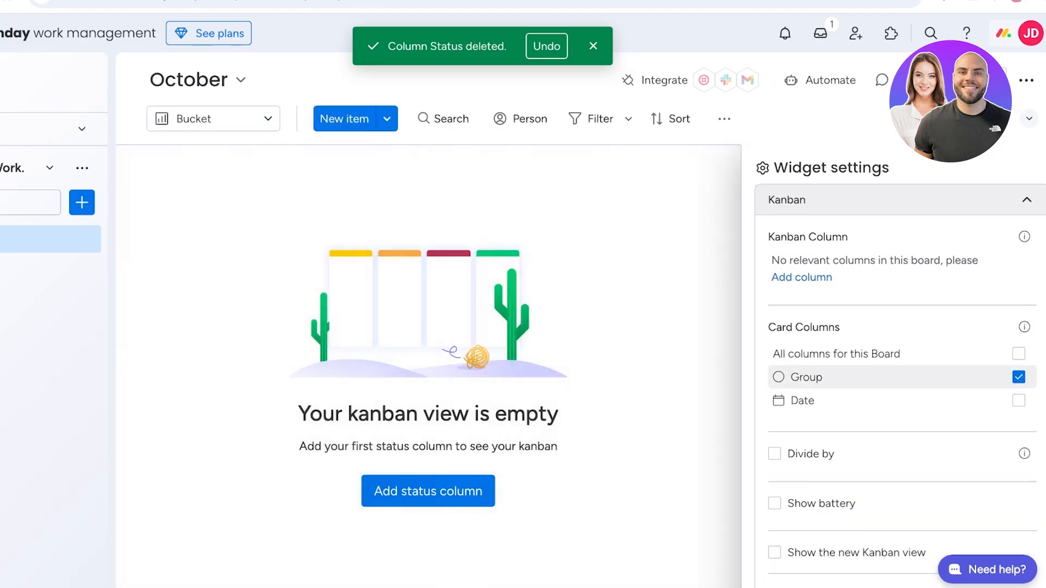
{"action": "left_click", "coordinate": [801, 277]}
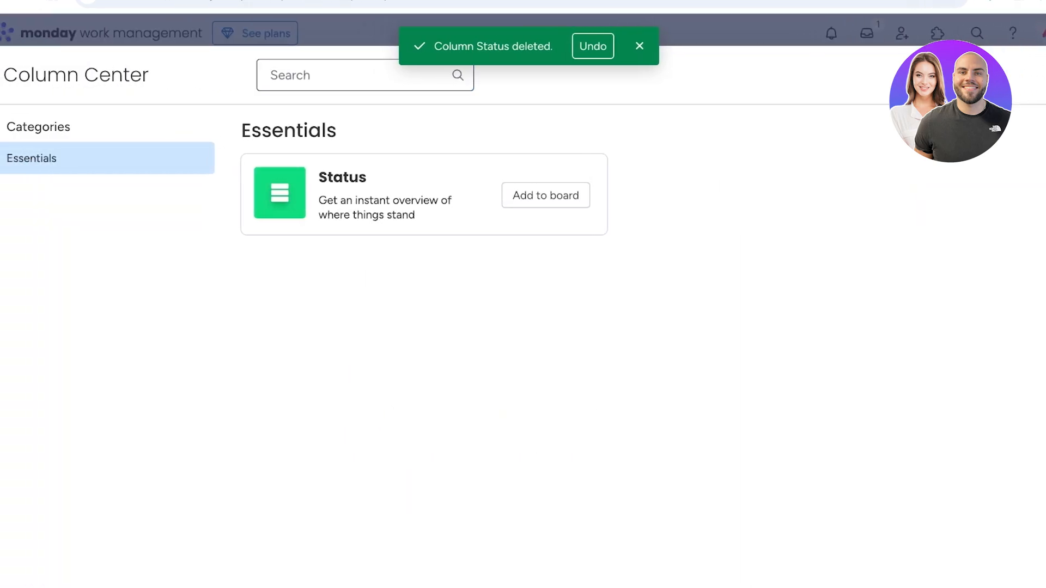
{"action": "type", "text": "gro"}
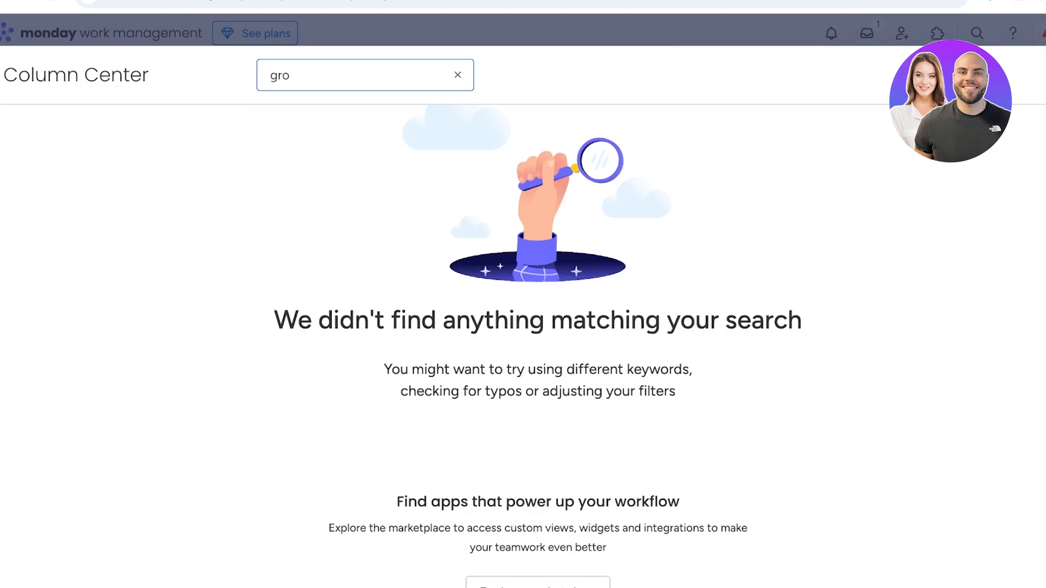
{"action": "key", "text": "Escape"}
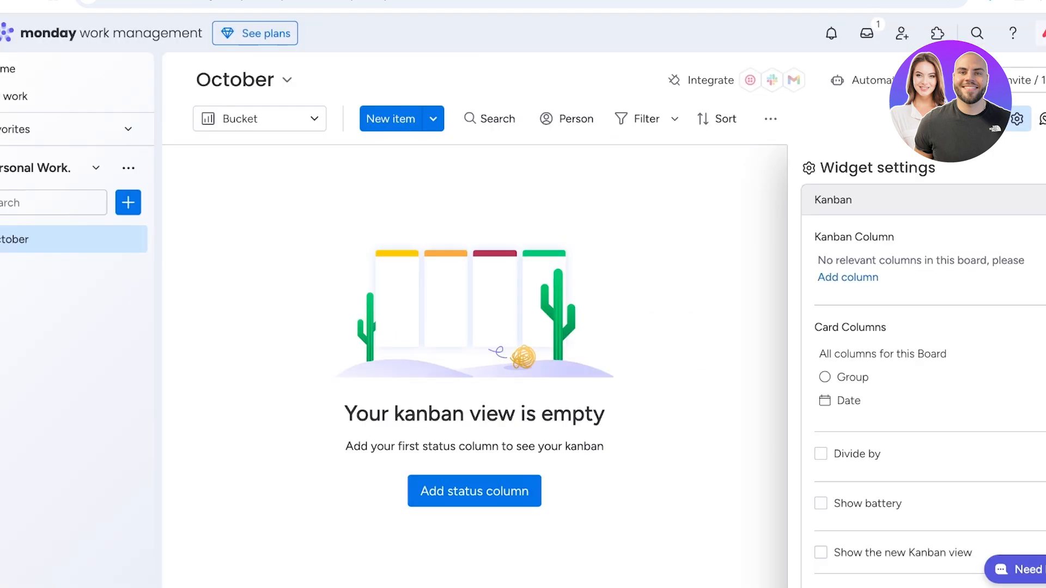
Return to the Main Table view and add a Status column after the Date column
{"action": "left_click", "coordinate": [1026, 200]}
{"action": "left_click", "coordinate": [251, 119]}
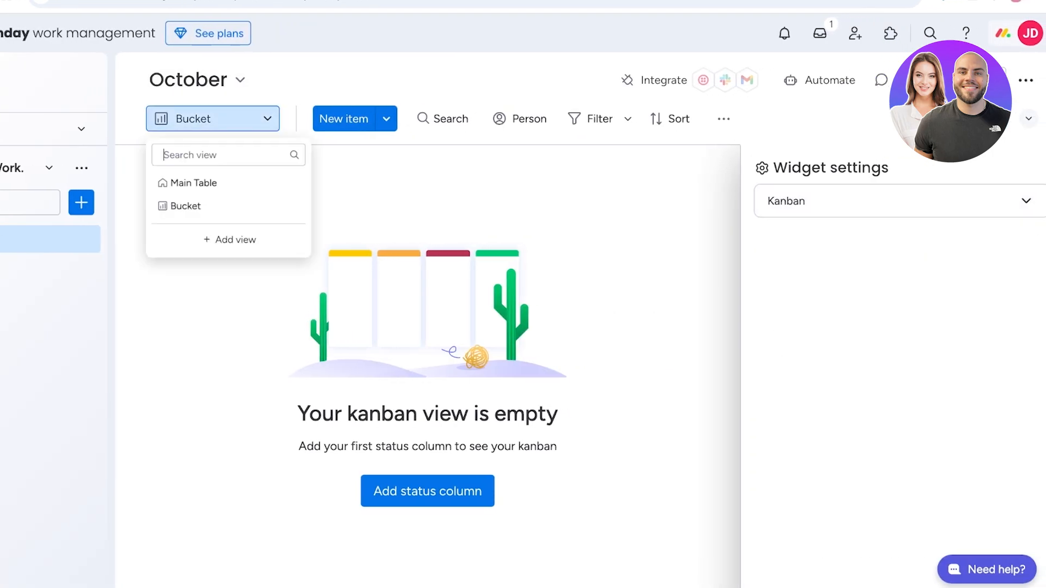
{"action": "left_click", "coordinate": [325, 181]}
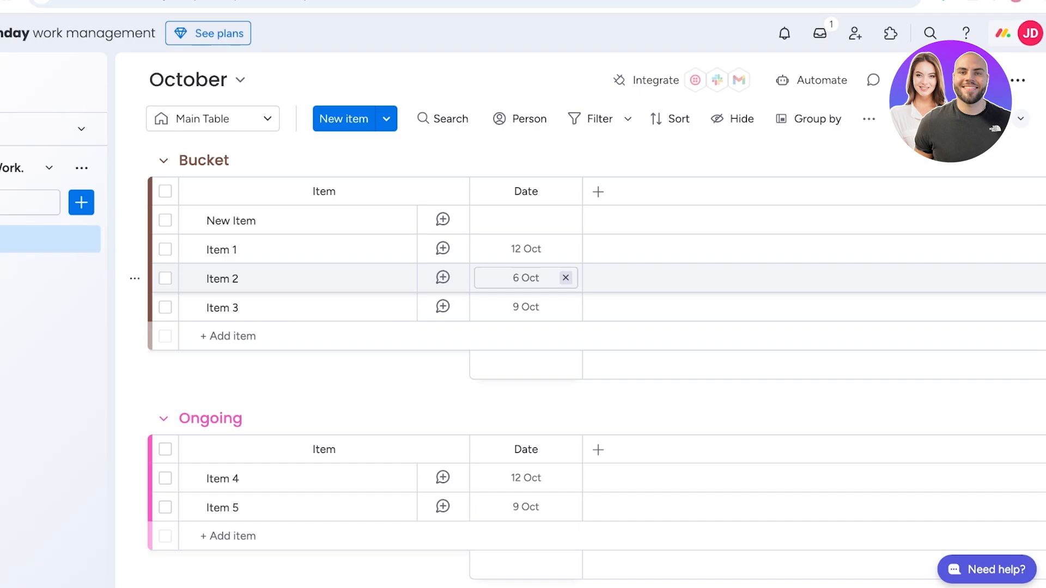
{"action": "left_click", "coordinate": [598, 192]}
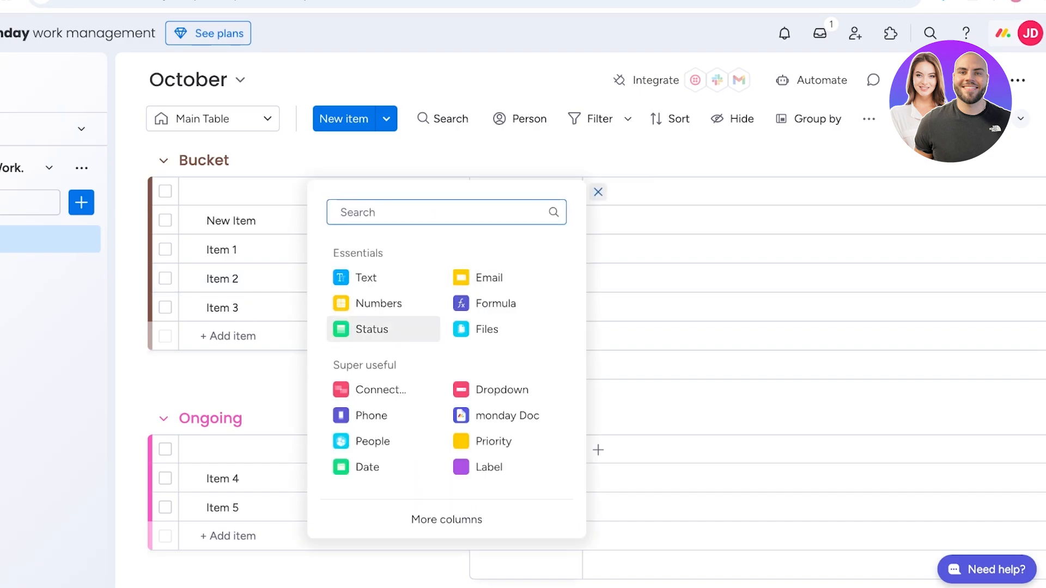
{"action": "left_click", "coordinate": [371, 329]}
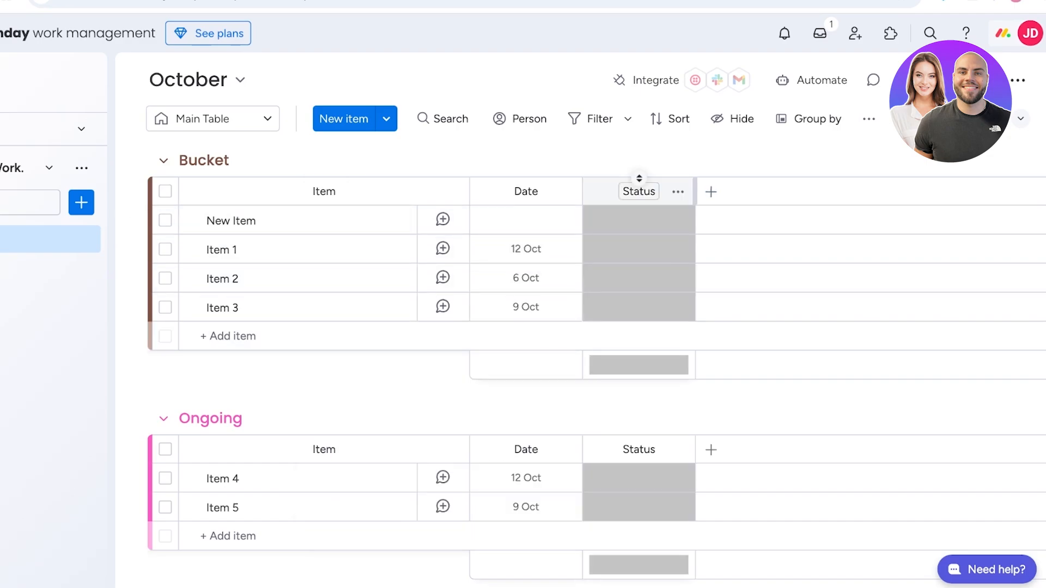
Rename the new Status column as Priority
{"action": "left_click", "coordinate": [638, 192]}
{"action": "key", "text": "super+a"}
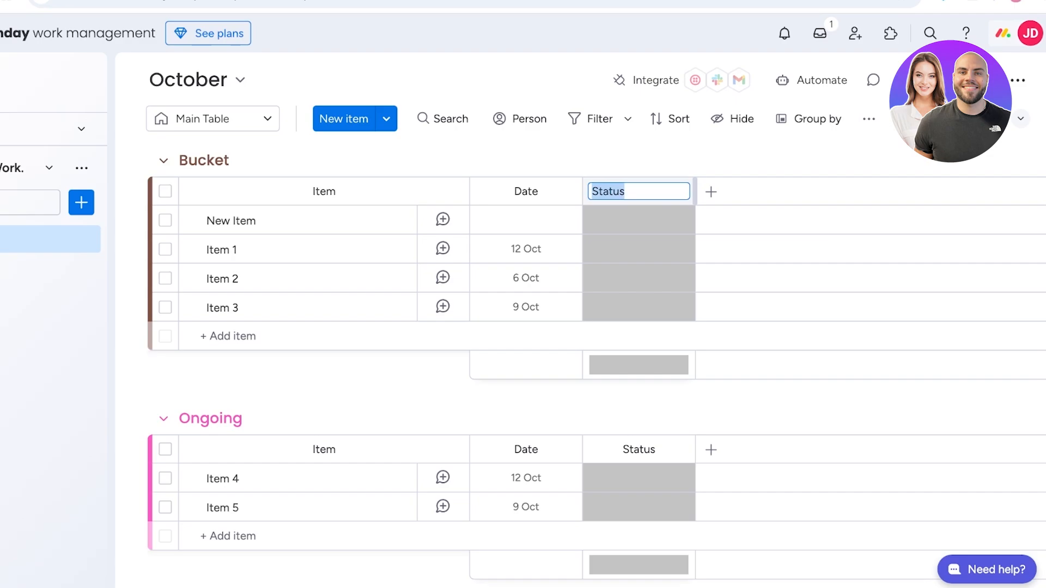
{"action": "type", "text": "Priority"}
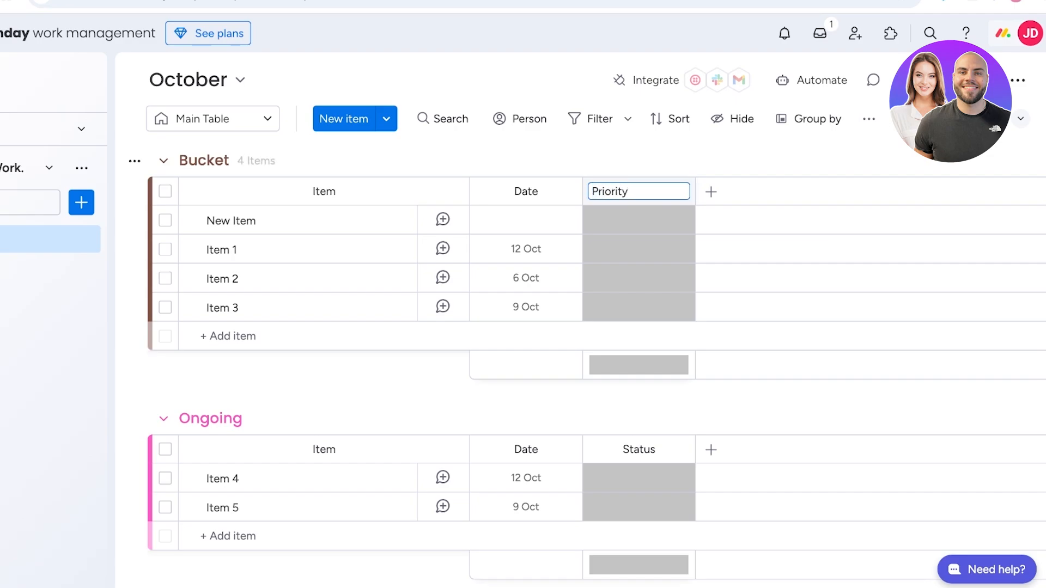
{"action": "key", "text": "Return"}
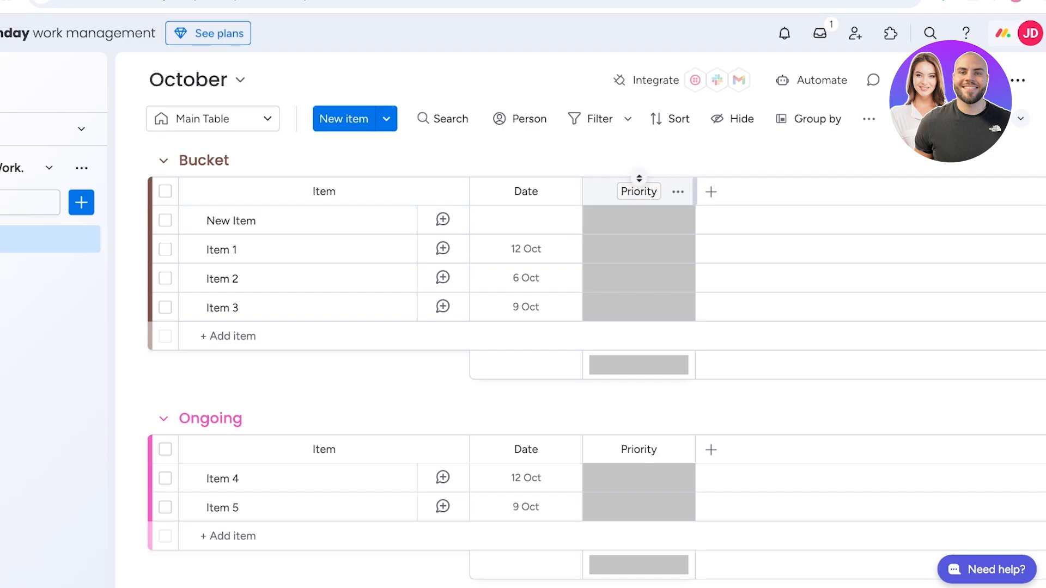
Rename the Priority column's Done, Working on it and Stuck labels as Low, Medium and High Priority
{"action": "left_click", "coordinate": [639, 220]}
{"action": "left_click", "coordinate": [639, 414]}
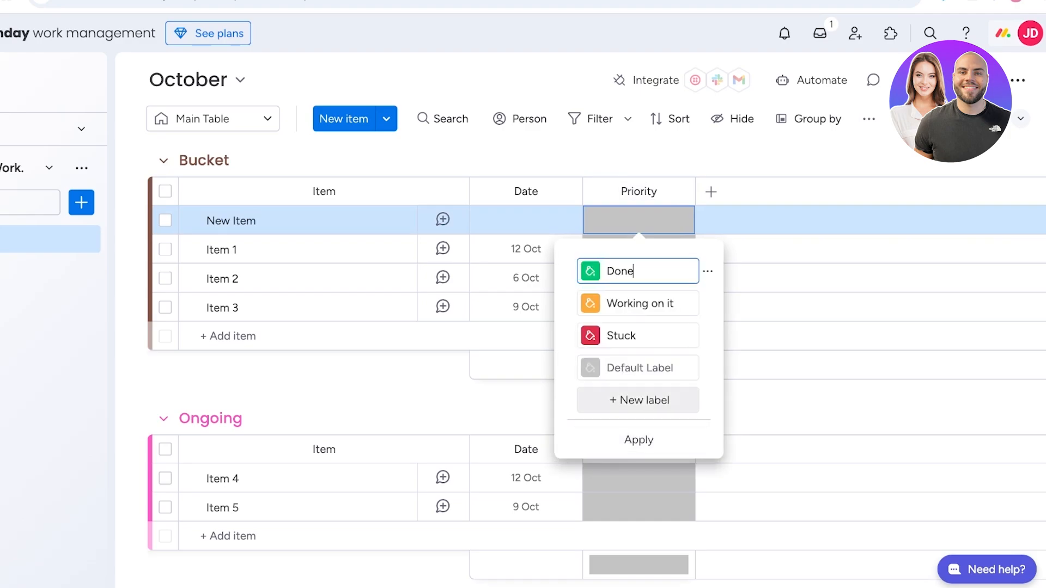
{"action": "double_click", "coordinate": [620, 271]}
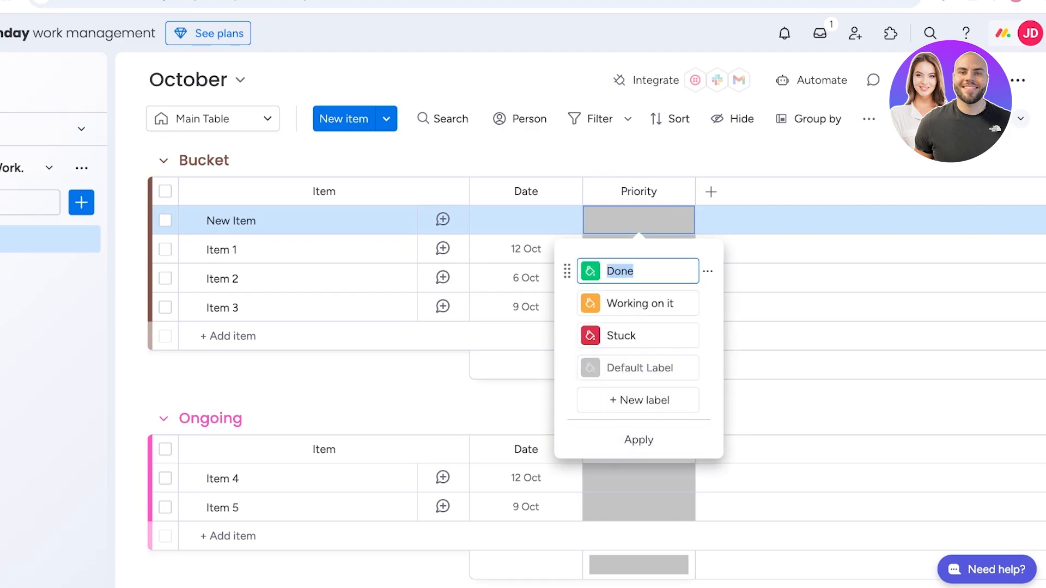
{"action": "type", "text": "Low"}
{"action": "triple_click", "coordinate": [630, 303]}
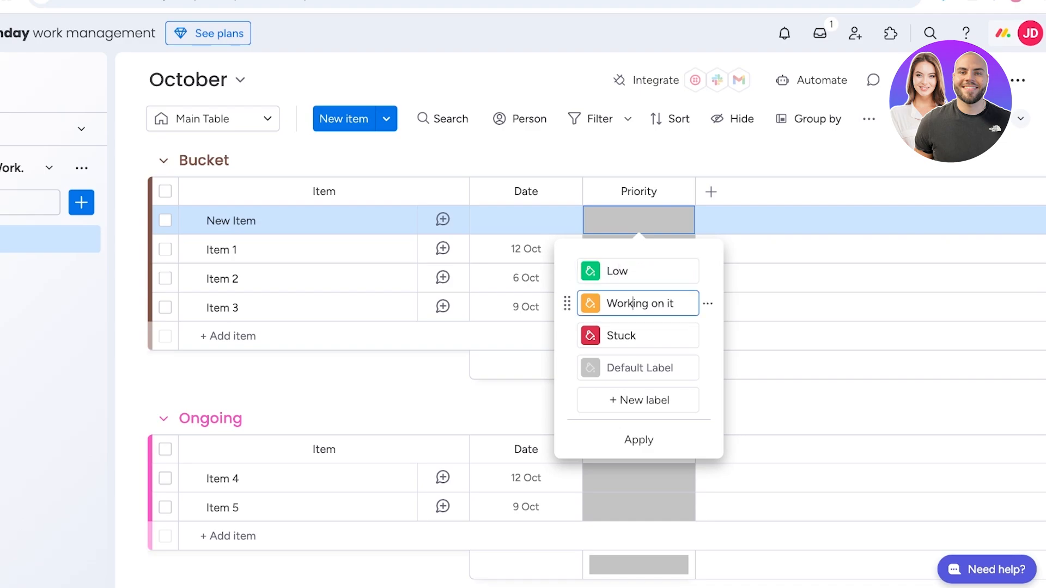
{"action": "type", "text": "M"}
{"action": "key", "text": "BackSpace"}
{"action": "type", "text": "Medium"}
{"action": "key", "text": "Tab"}
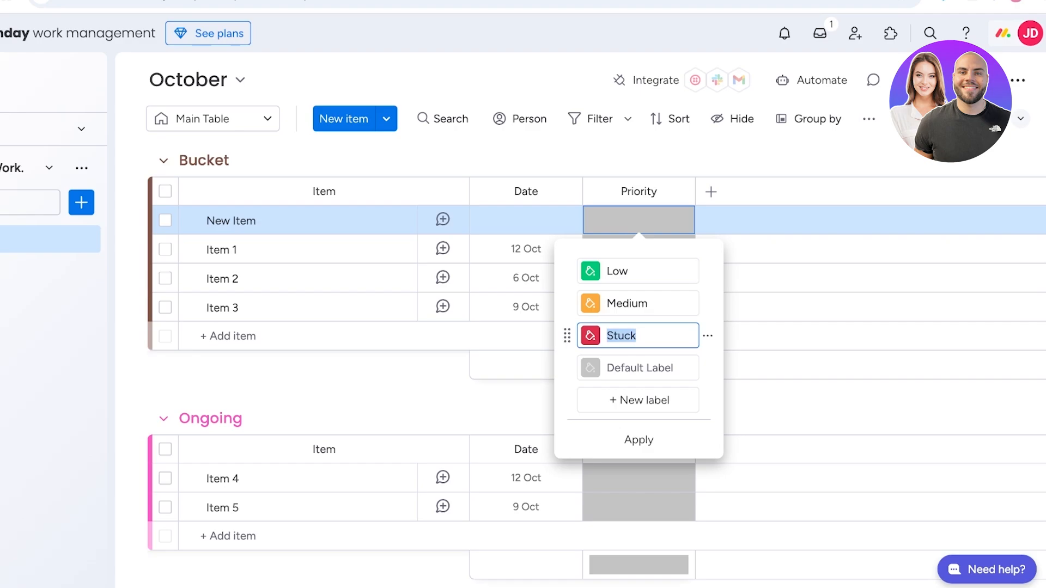
{"action": "type", "text": "High Priority"}
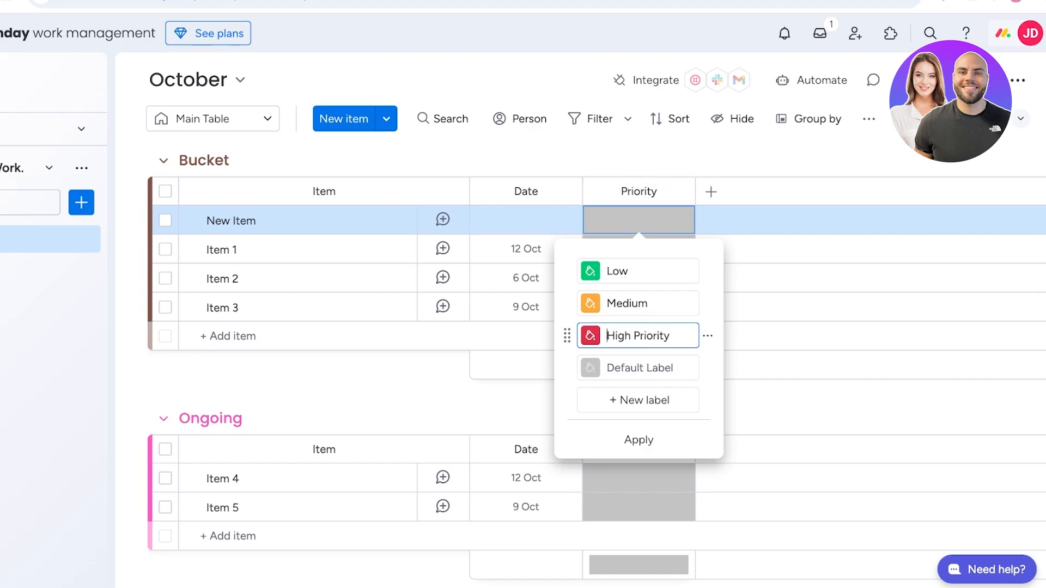
Extend the other two Priority labels to Medium Priority and Low Priority, and give New Item the Medium Priority label
{"action": "double_click", "coordinate": [608, 335]}
{"action": "double_click", "coordinate": [654, 336]}
{"action": "key", "text": "ctrl+c"}
{"action": "left_click", "coordinate": [652, 304]}
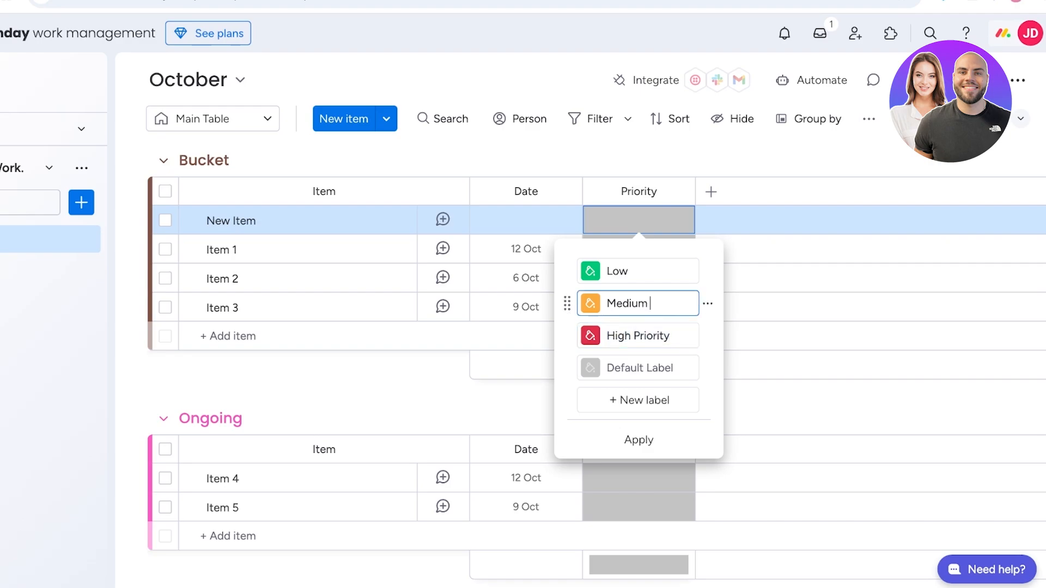
{"action": "key", "text": "ctrl+v"}
{"action": "left_click", "coordinate": [651, 271]}
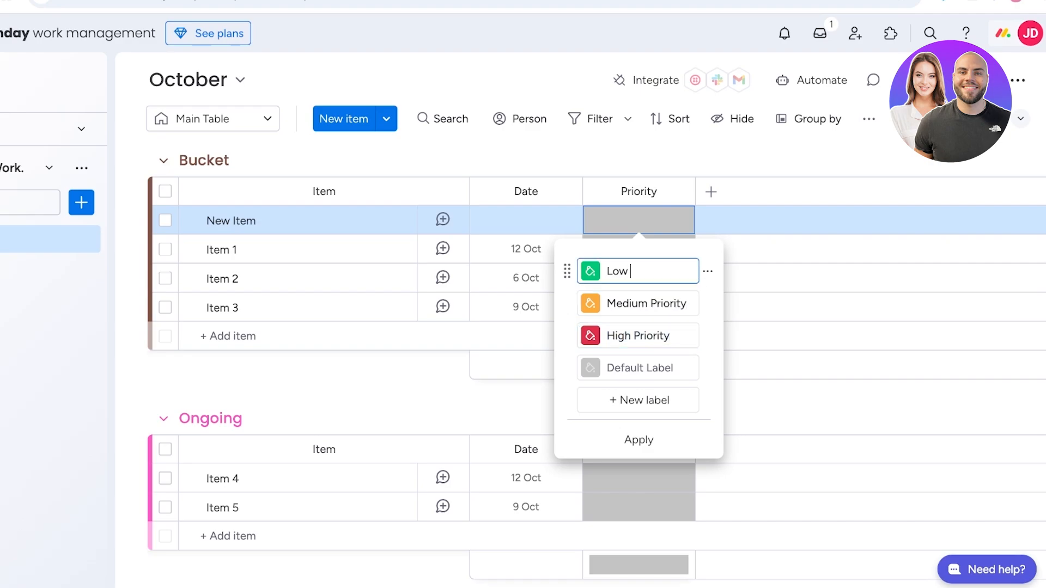
{"action": "key", "text": "ctrl+v"}
{"action": "left_click", "coordinate": [643, 159]}
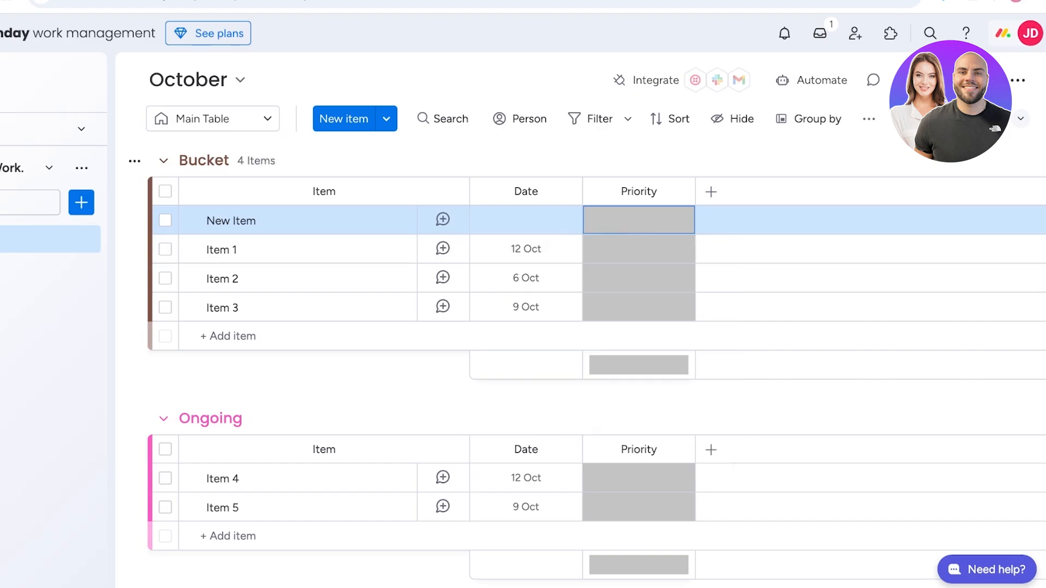
{"action": "left_click", "coordinate": [638, 220]}
{"action": "left_click", "coordinate": [638, 303]}
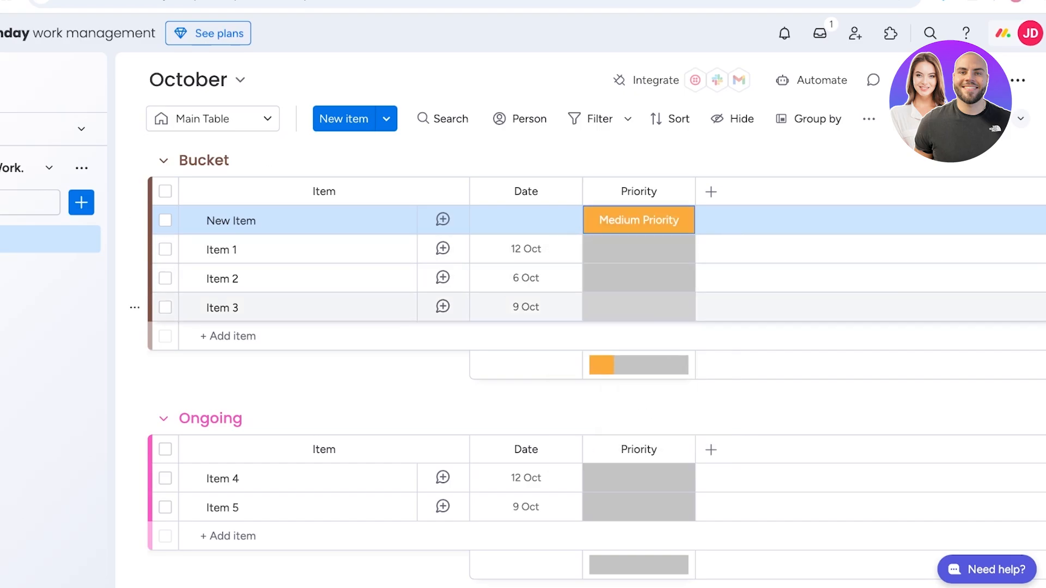
{"action": "left_click", "coordinate": [711, 191]}
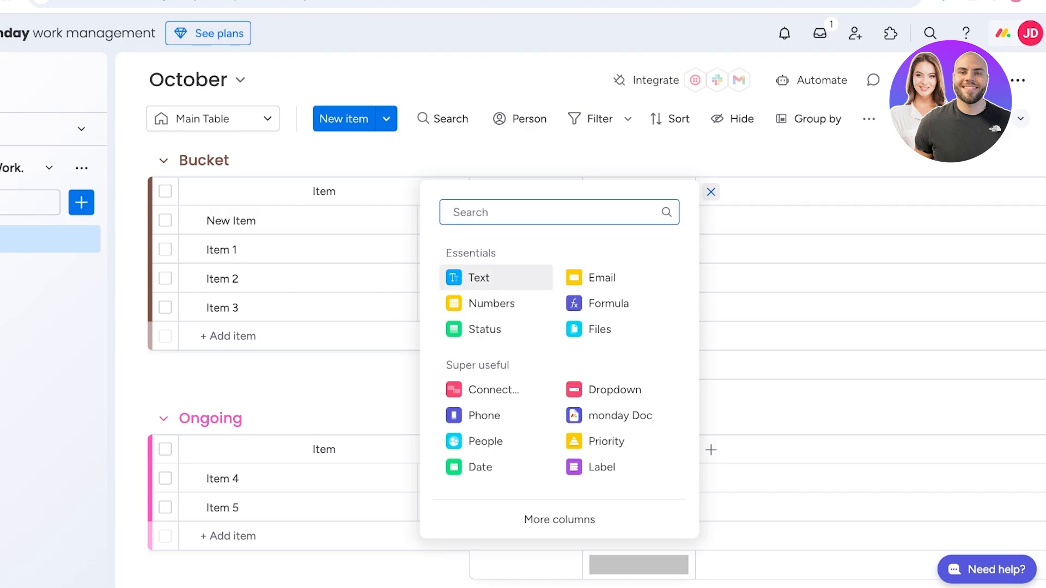
{"action": "left_click", "coordinate": [473, 277]}
{"action": "left_click", "coordinate": [751, 178]}
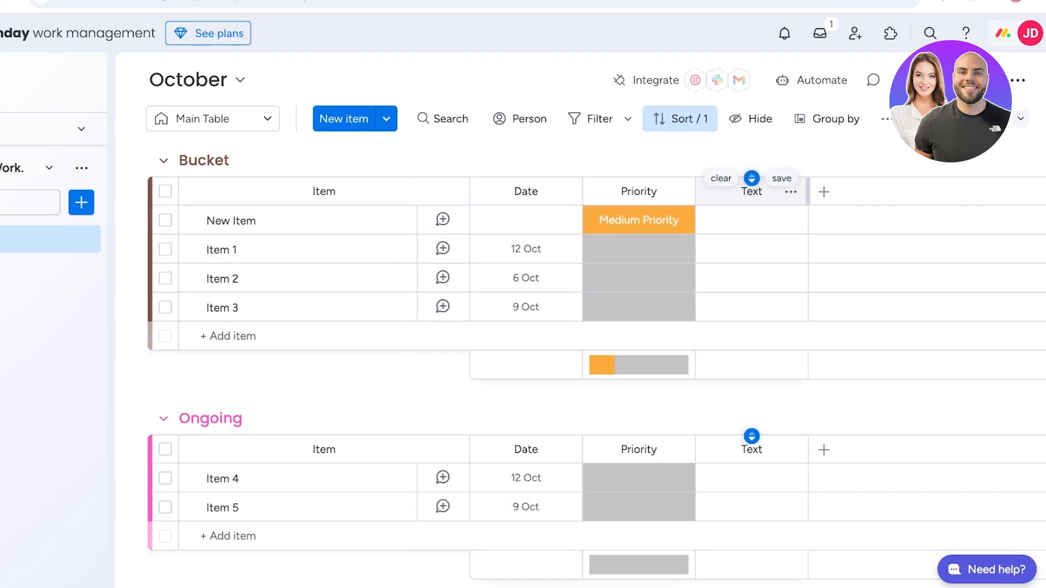
{"action": "left_click", "coordinate": [791, 191]}
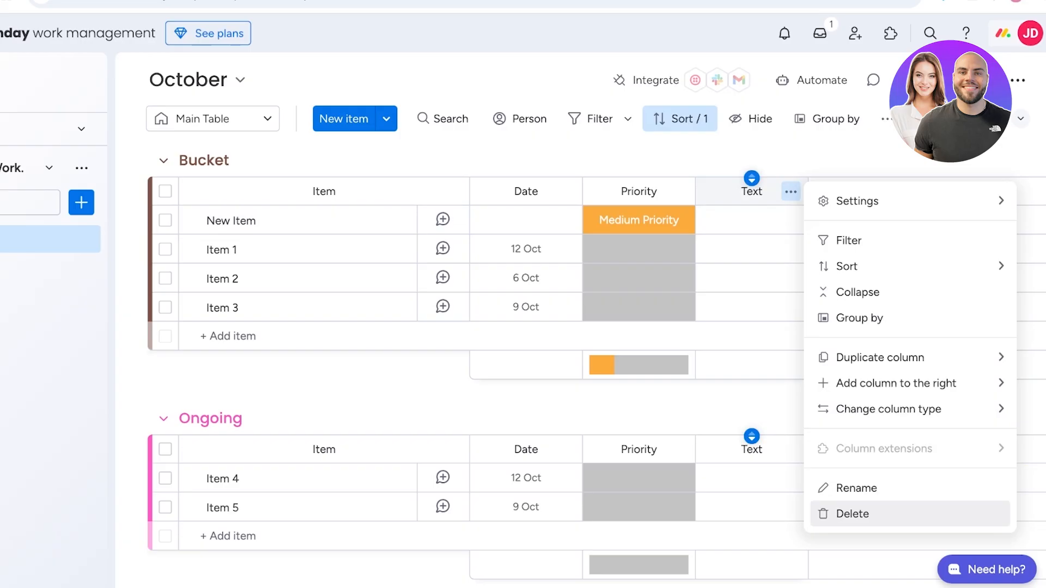
{"action": "left_click", "coordinate": [853, 514]}
{"action": "left_click", "coordinate": [675, 138]}
Add a Status column after the Priority column and rename it as Field
{"action": "left_click", "coordinate": [710, 192]}
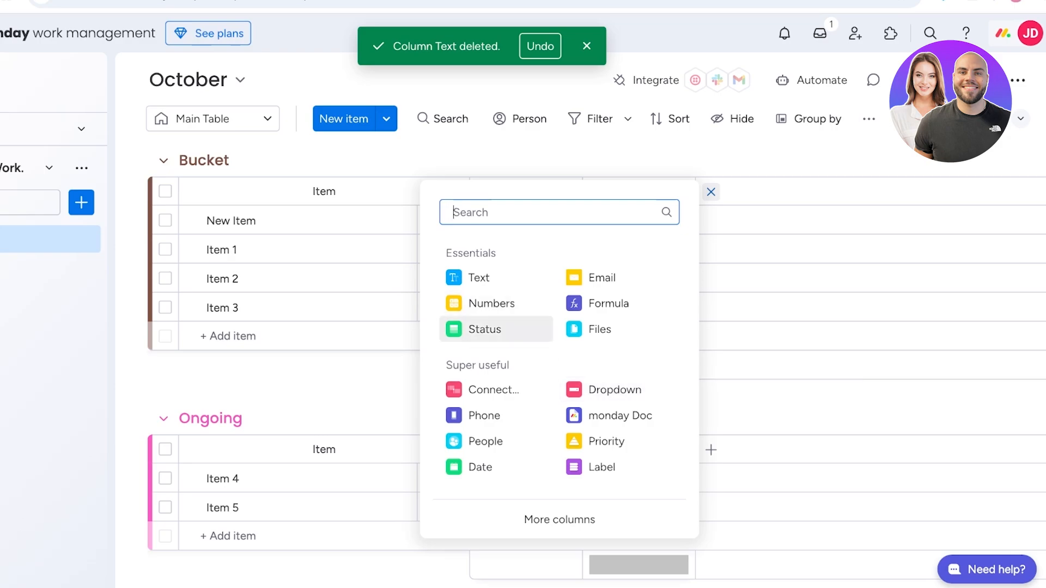
{"action": "left_click", "coordinate": [485, 329]}
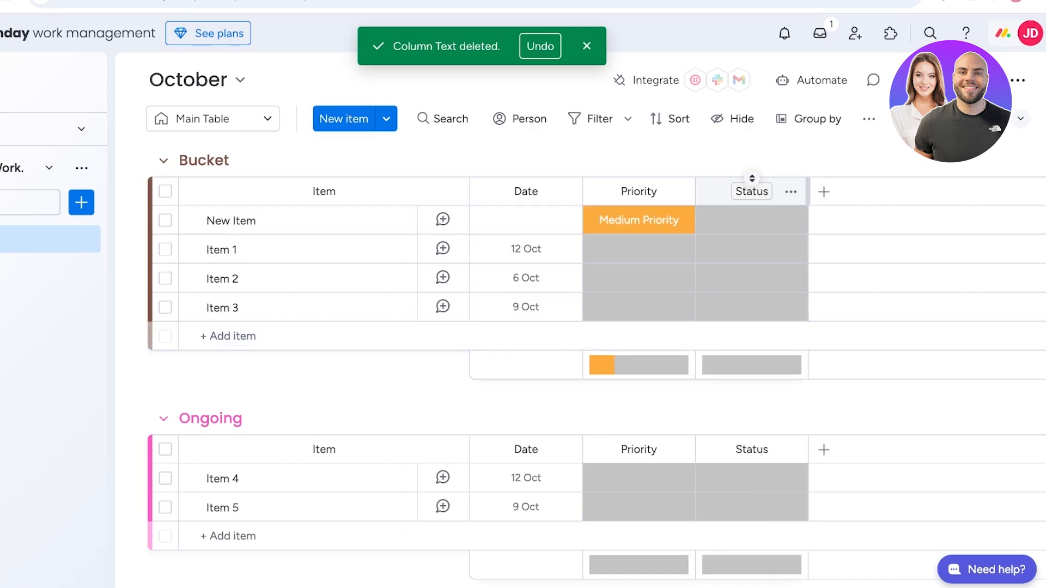
{"action": "left_click", "coordinate": [751, 191]}
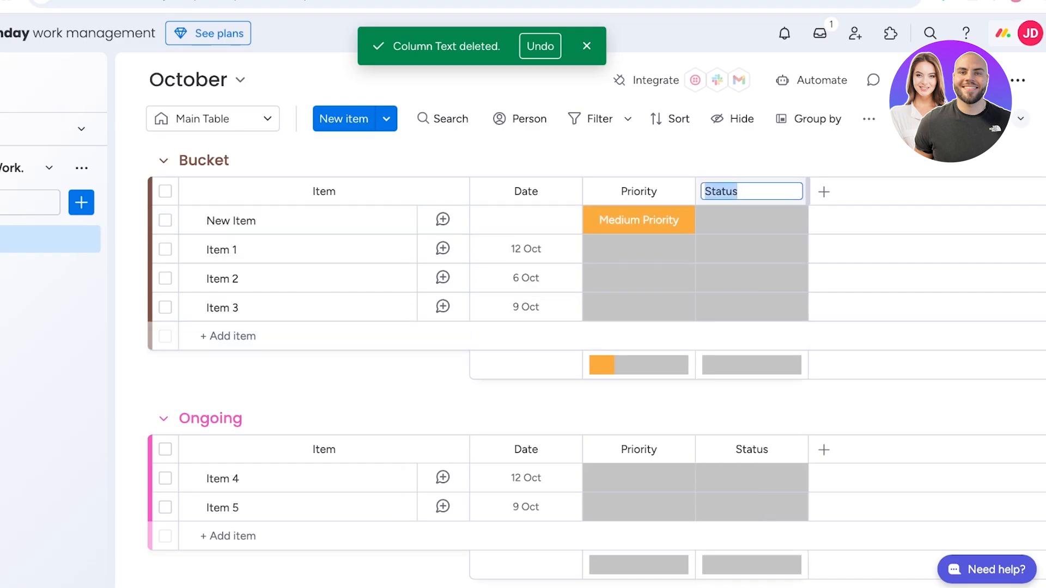
{"action": "type", "text": "A"}
{"action": "left_click", "coordinate": [757, 161]}
Rename the Field column's Done, Working on it and Stuck labels as Personal, Work and University
{"action": "left_click", "coordinate": [752, 221]}
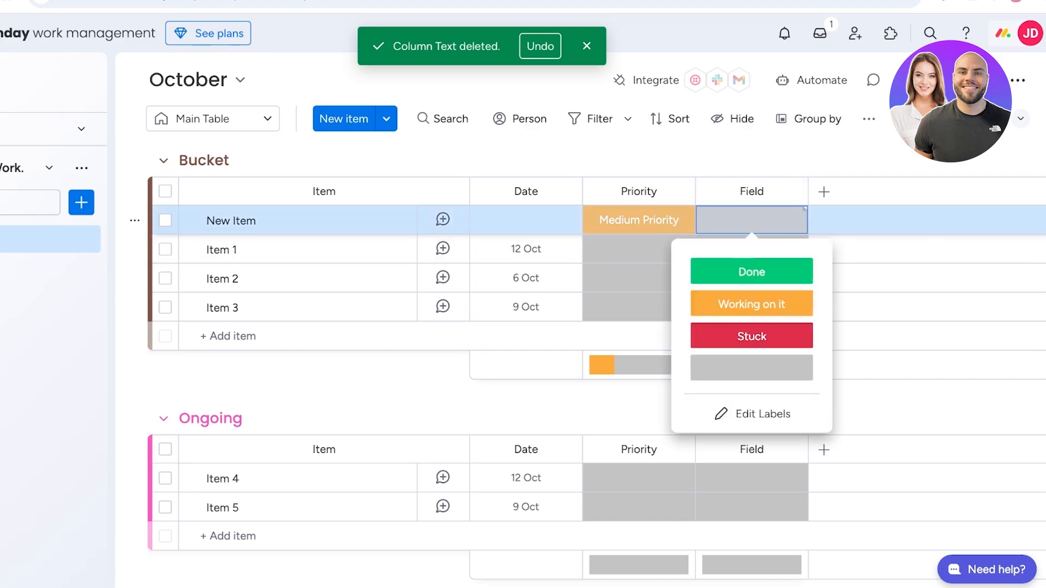
{"action": "left_click", "coordinate": [754, 414]}
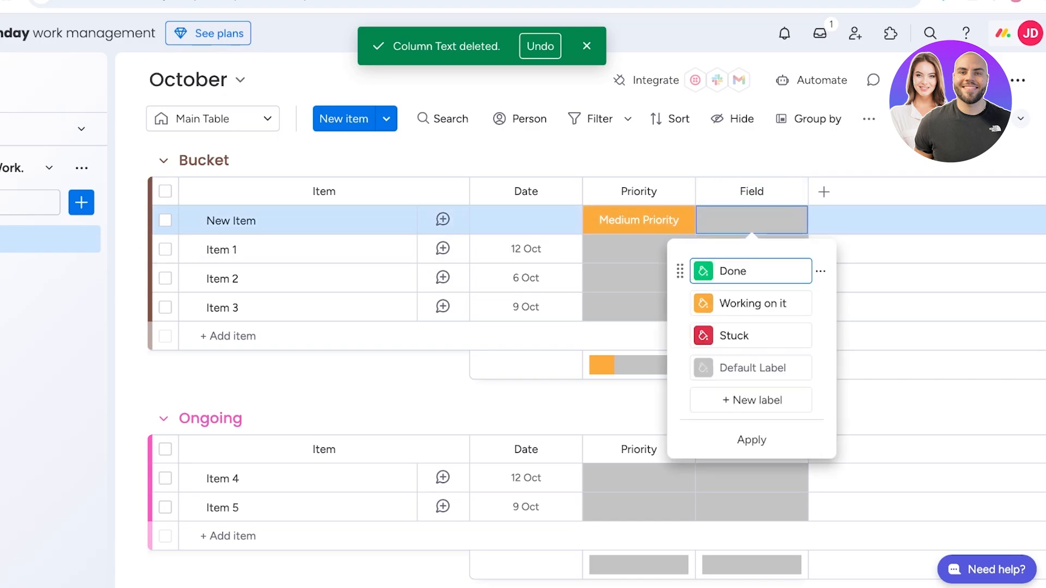
{"action": "key", "text": "ctrl+a"}
{"action": "type", "text": "Persona"}
{"action": "triple_click", "coordinate": [752, 303]}
{"action": "type", "text": "W"}
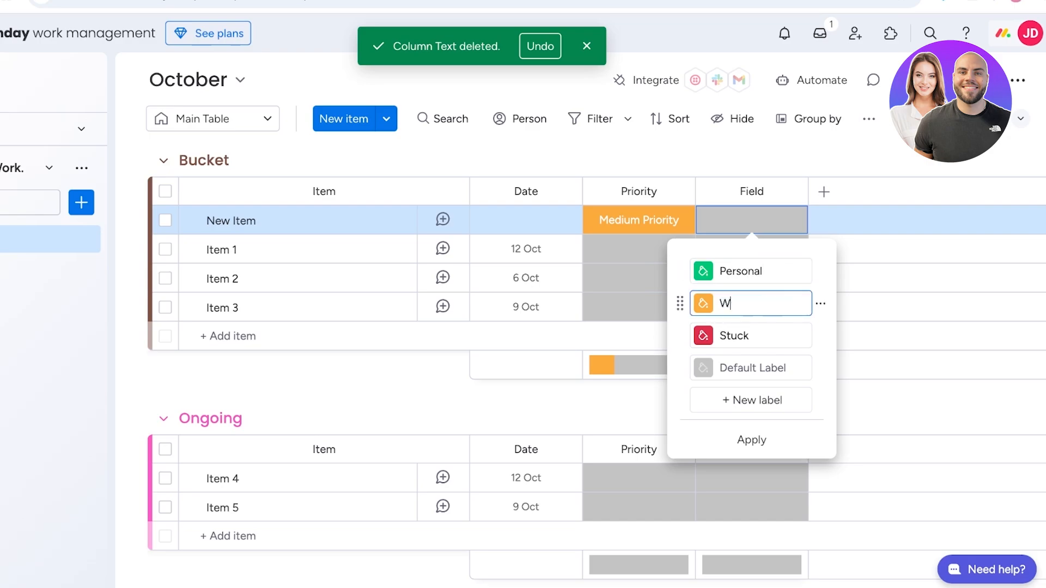
{"action": "triple_click", "coordinate": [753, 336]}
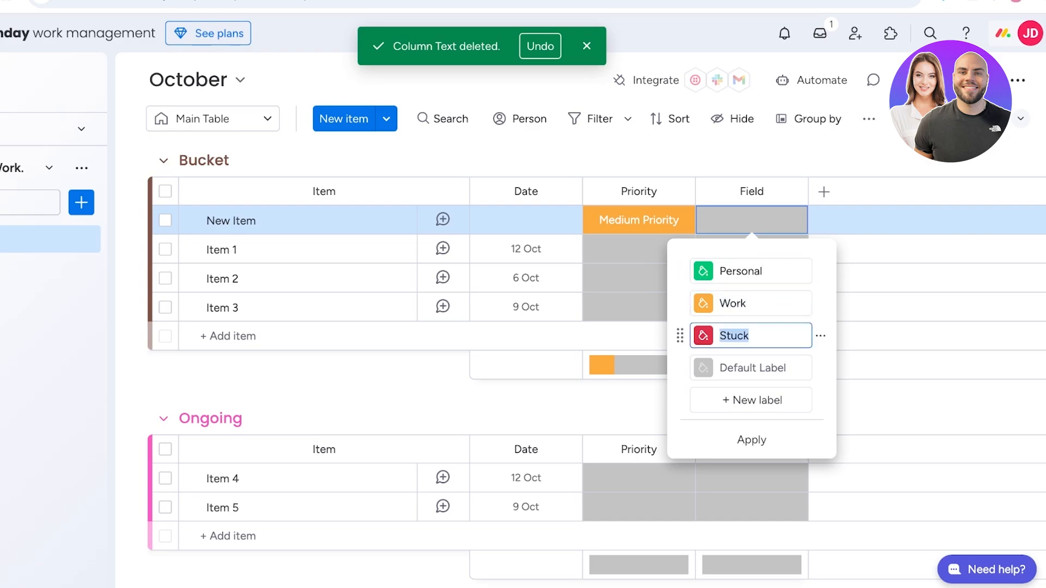
{"action": "type", "text": "University"}
Color the Field labels blue for Personal, light purple for Work and coral for University, and set New Item's Field to Work
{"action": "left_click", "coordinate": [703, 271]}
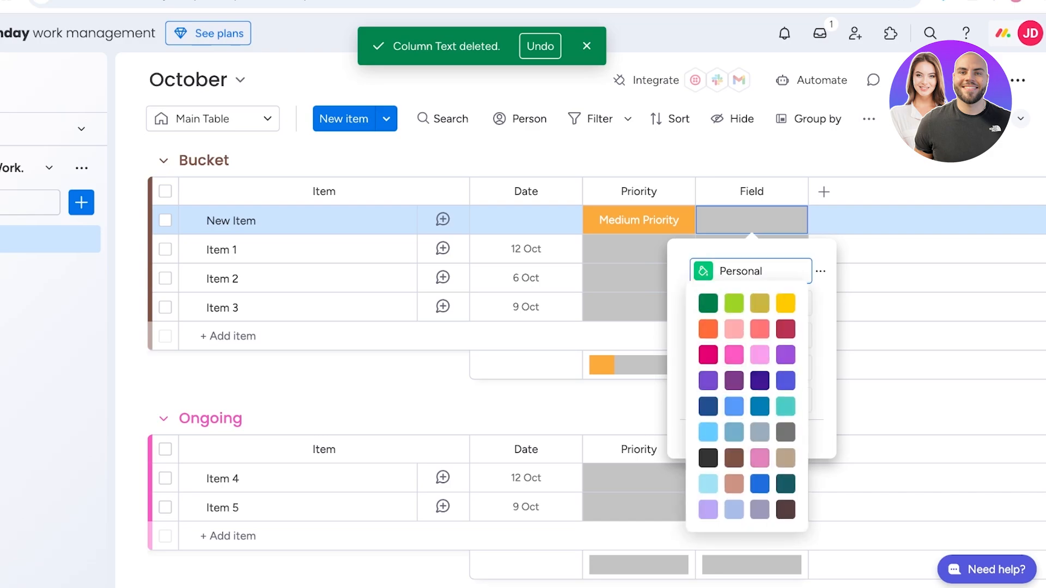
{"action": "left_click", "coordinate": [760, 483]}
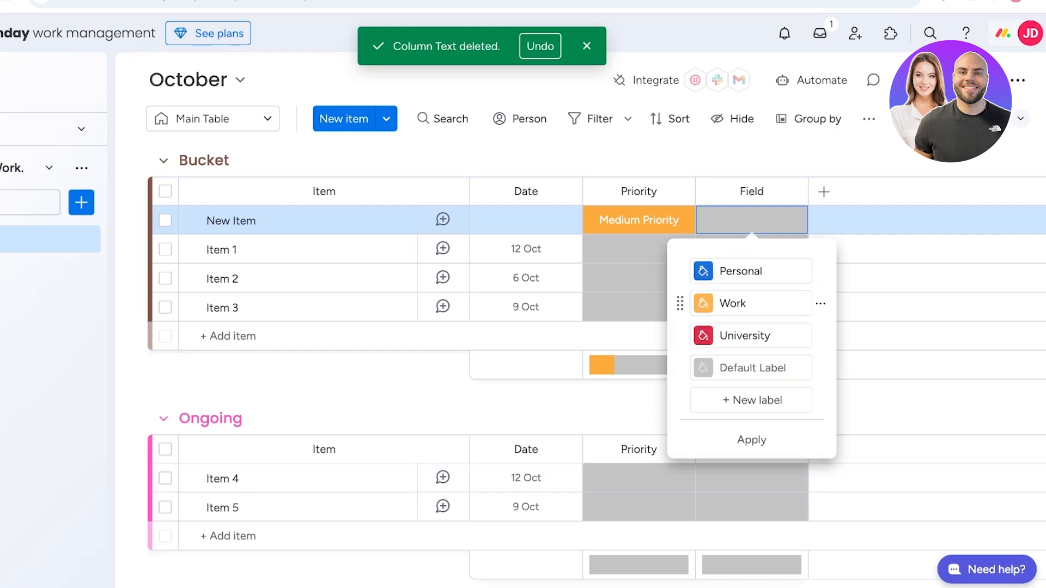
{"action": "left_click", "coordinate": [703, 304]}
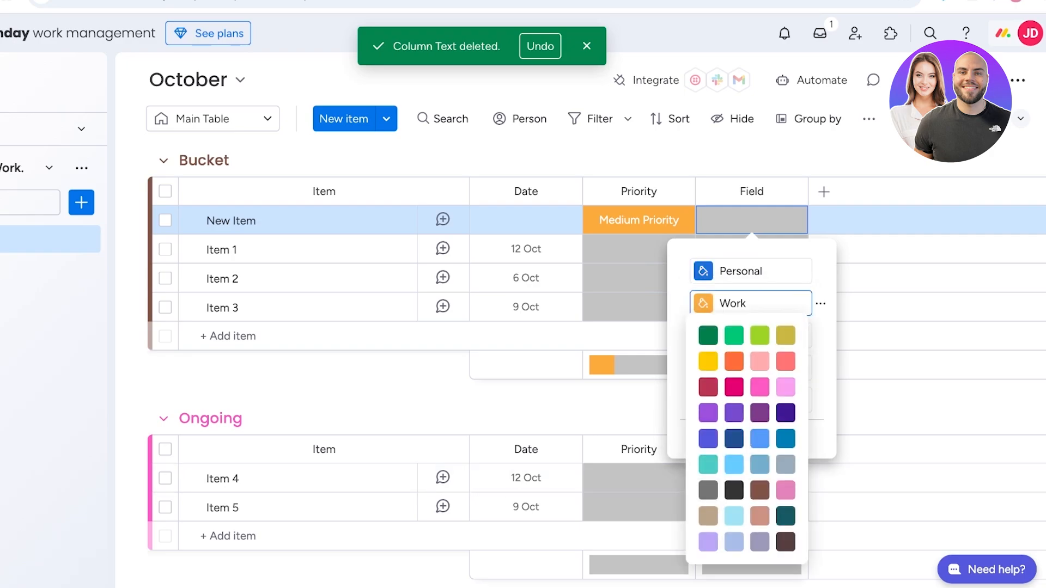
{"action": "left_click", "coordinate": [708, 542]}
{"action": "left_click", "coordinate": [704, 336]}
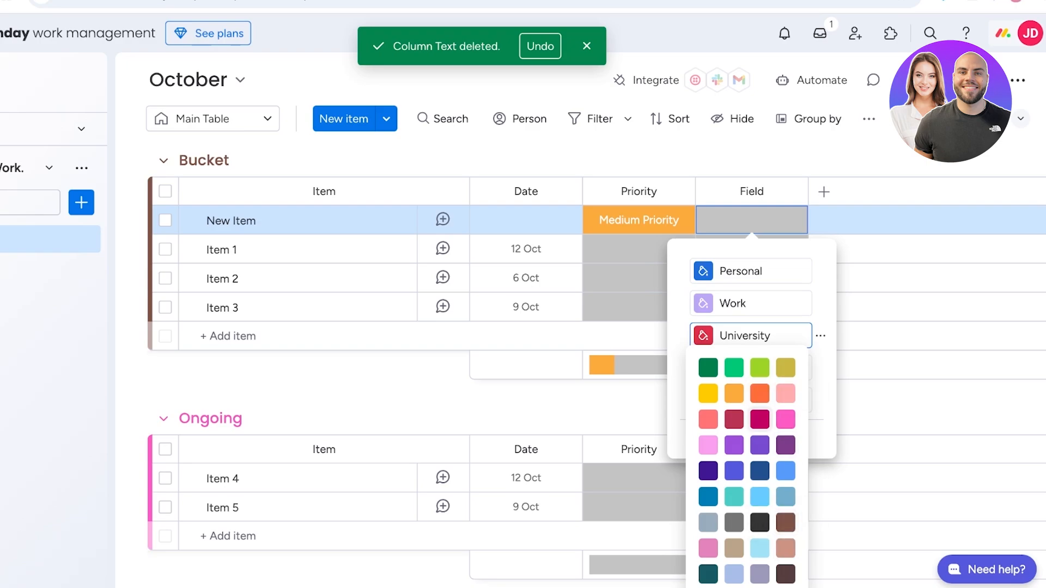
{"action": "left_click", "coordinate": [708, 419]}
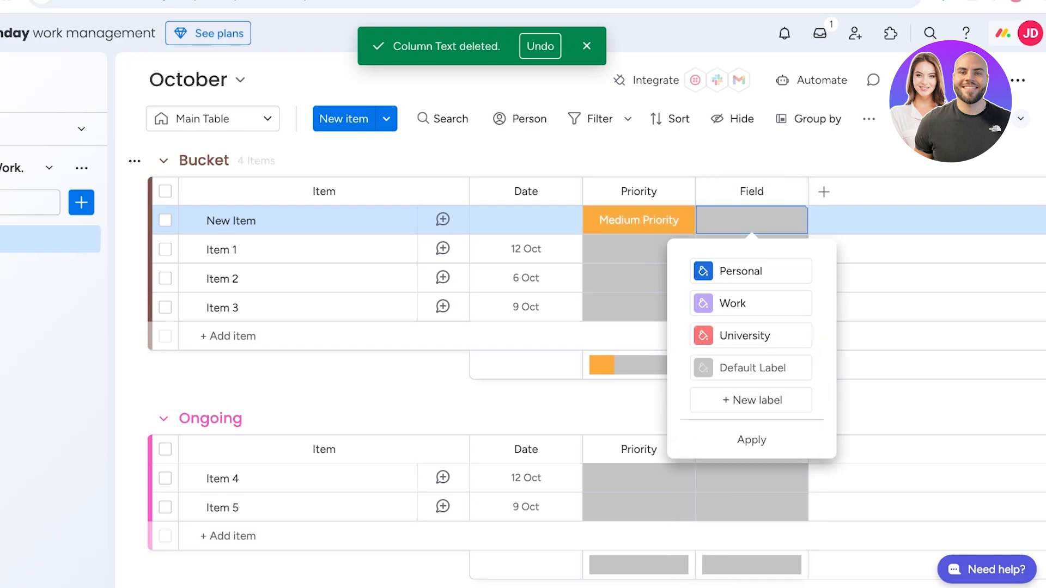
{"action": "left_click", "coordinate": [751, 440]}
{"action": "left_click", "coordinate": [802, 210]}
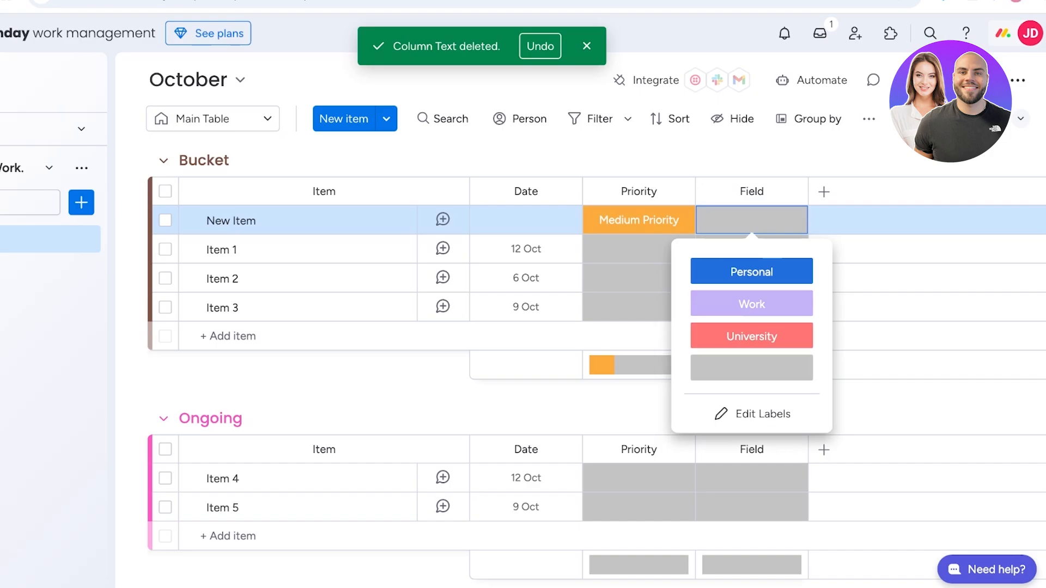
{"action": "left_click", "coordinate": [752, 304]}
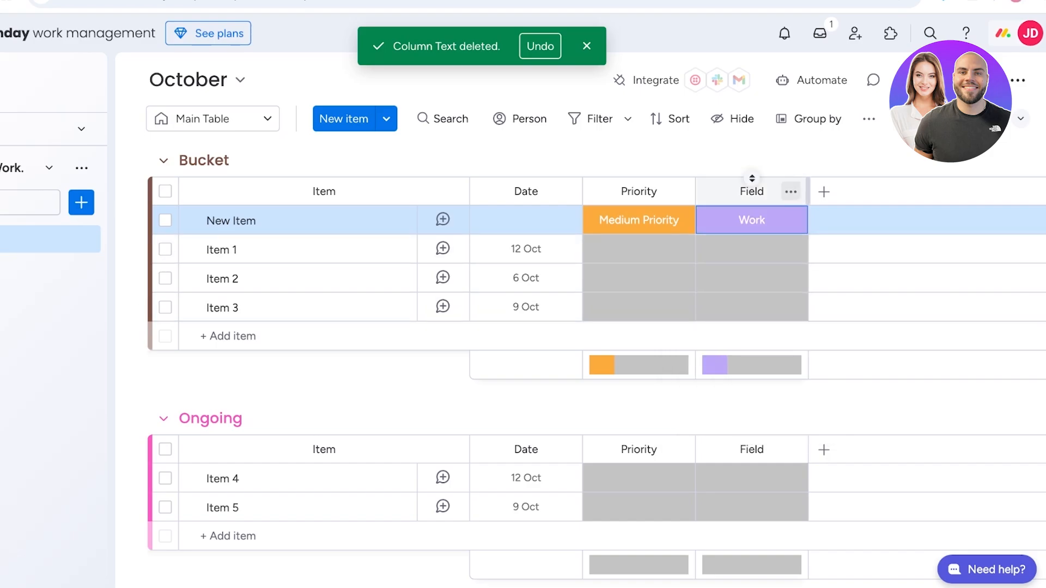
{"action": "left_click", "coordinate": [823, 191]}
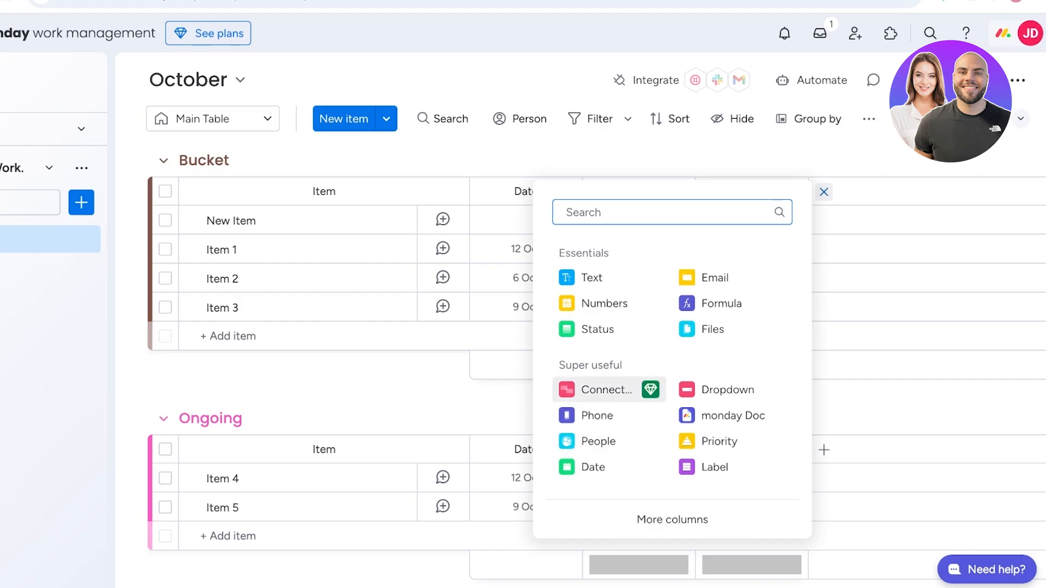
{"action": "left_click", "coordinate": [599, 390]}
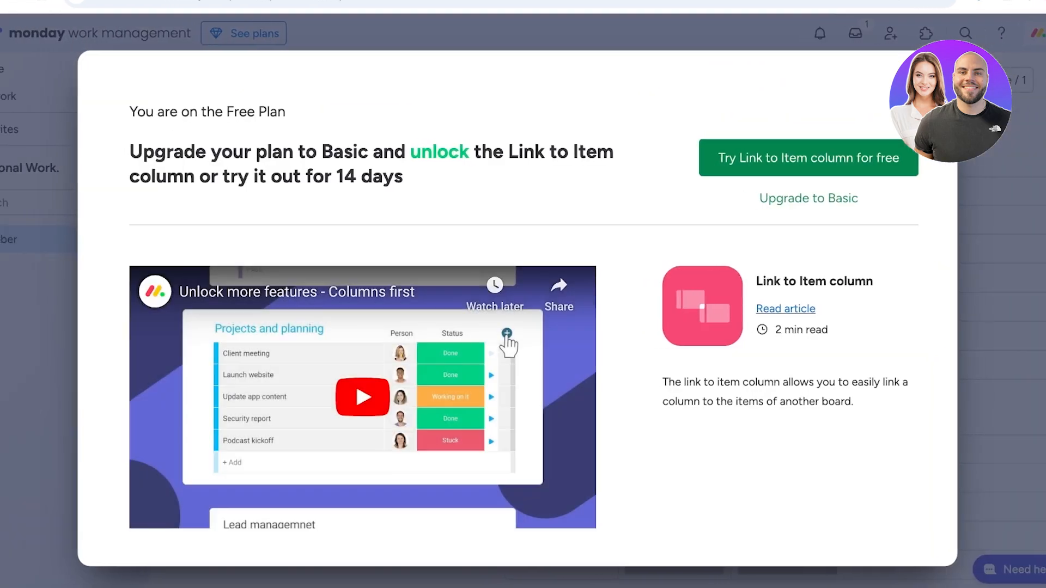
{"action": "left_click", "coordinate": [932, 76]}
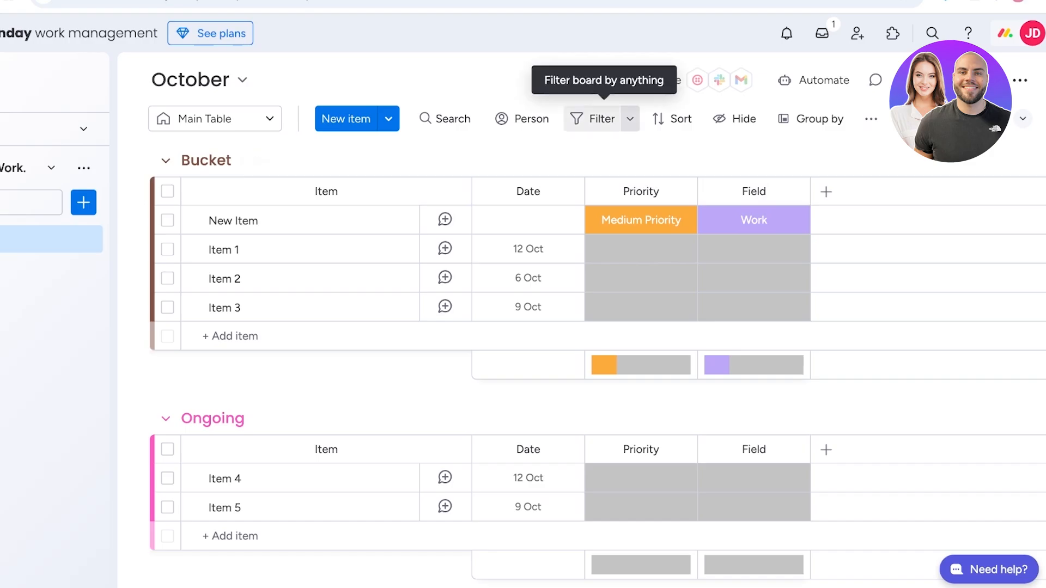
Rename New Item in the Bucket group as "cancel my candle subscription"
{"action": "left_click", "coordinate": [388, 220]}
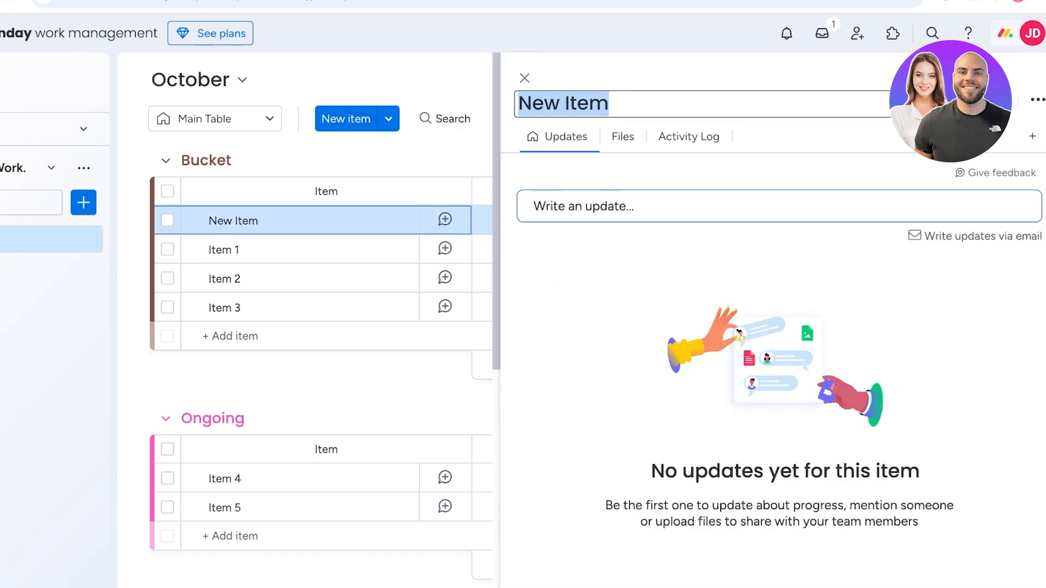
{"action": "type", "text": "candel"}
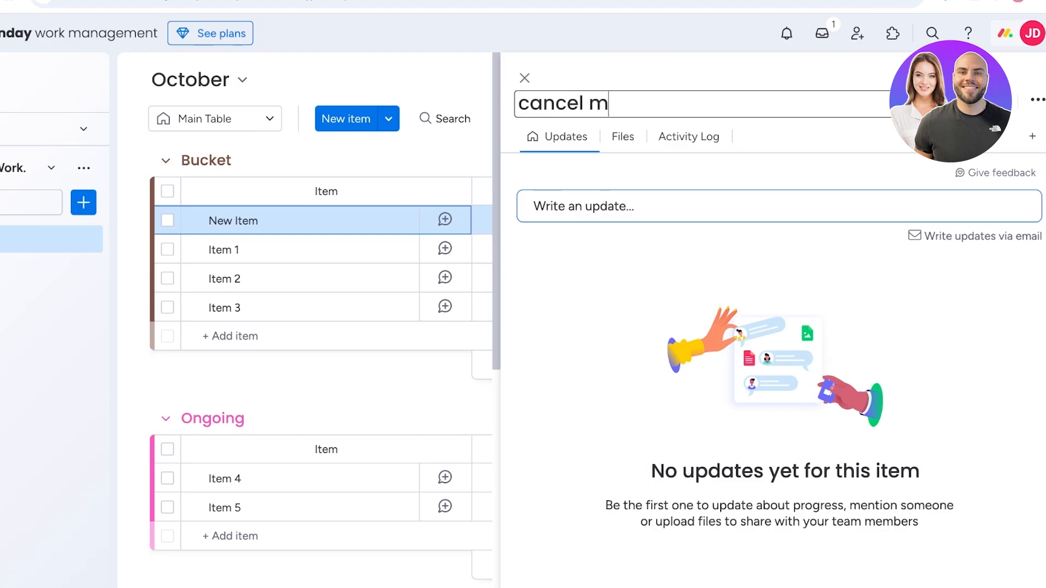
{"action": "type", "text": " my candle subscription"}
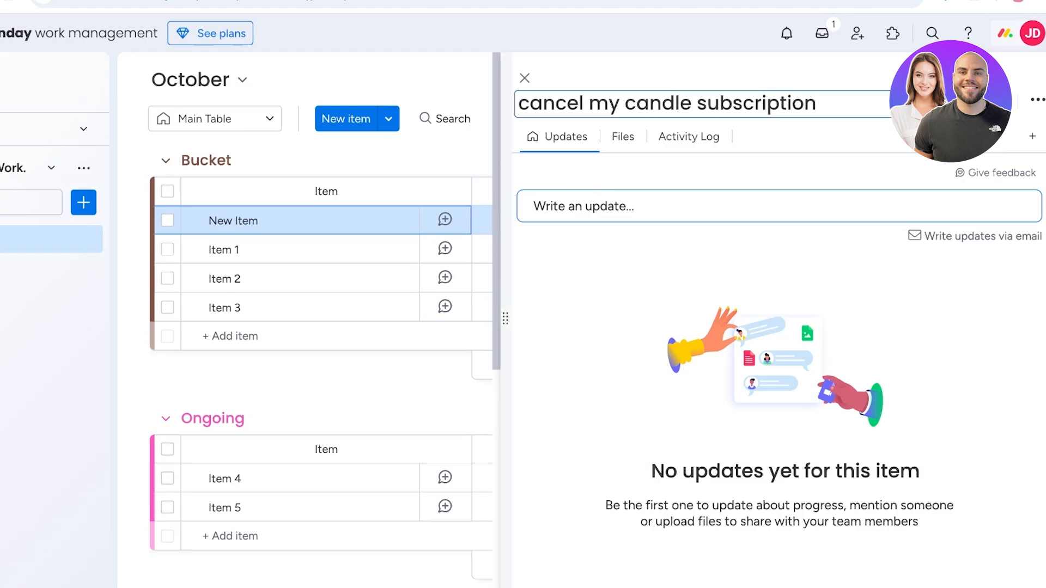
{"action": "key", "text": "Return"}
{"action": "left_click", "coordinate": [525, 78]}
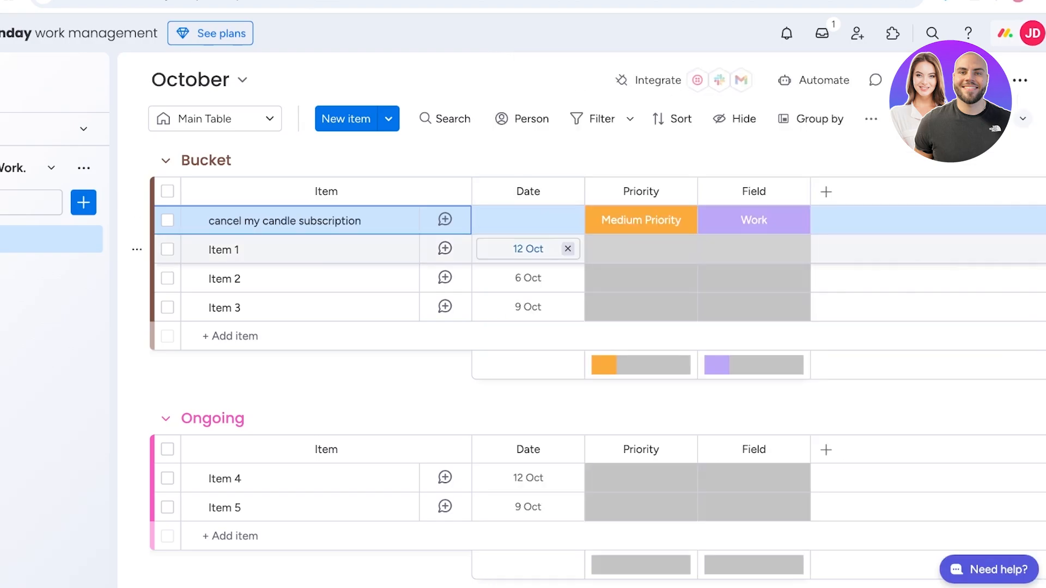
Set the candle subscription item's Priority to Low Priority and its Field to Personal
{"action": "left_click", "coordinate": [641, 219]}
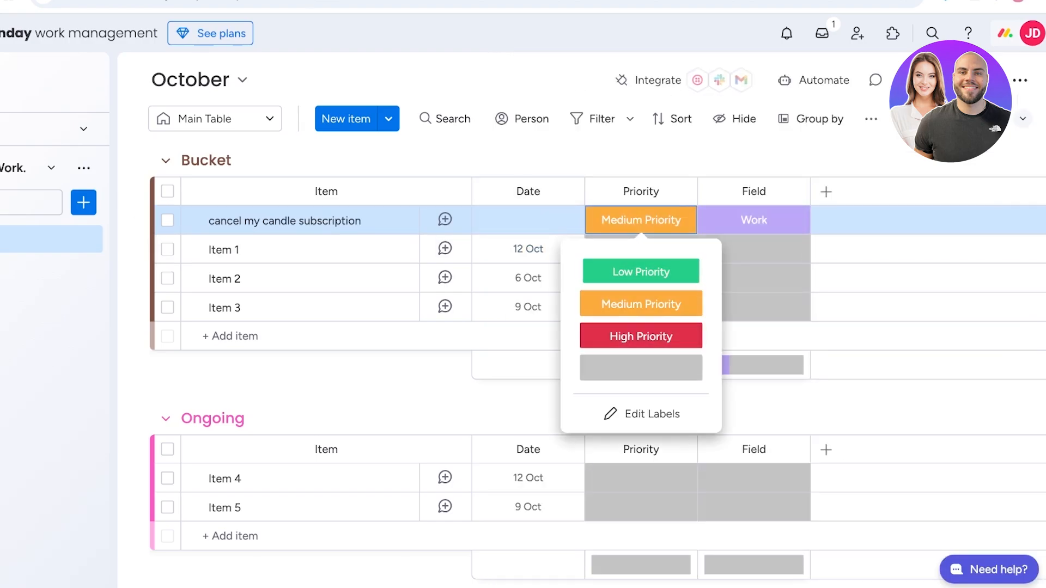
{"action": "left_click", "coordinate": [642, 271]}
{"action": "left_click", "coordinate": [754, 219]}
{"action": "left_click", "coordinate": [754, 272]}
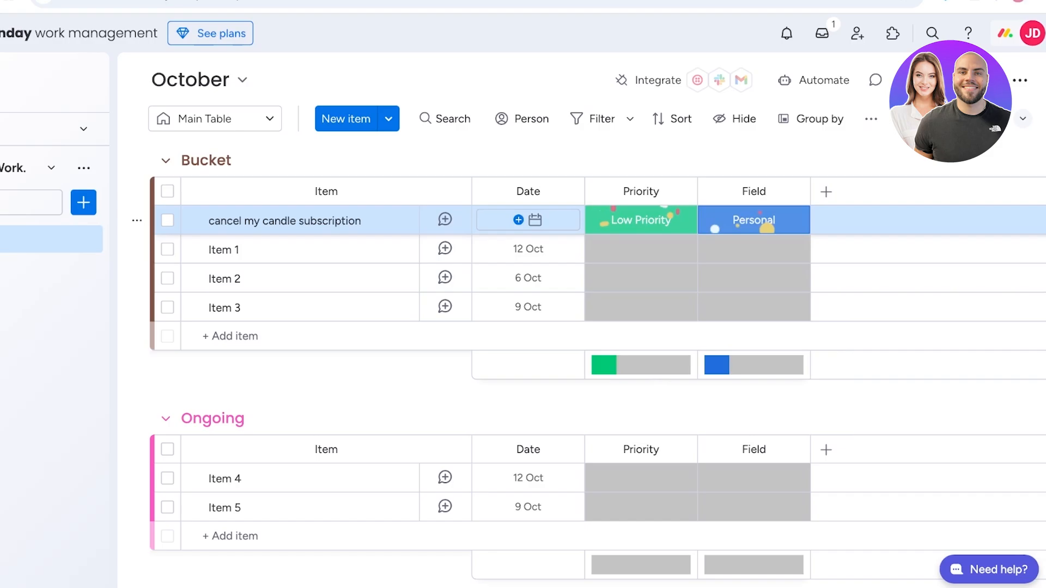
Set the date of the candle subscription item in the Bucket group to 18 October
{"action": "left_click", "coordinate": [526, 218]}
{"action": "left_click", "coordinate": [527, 308]}
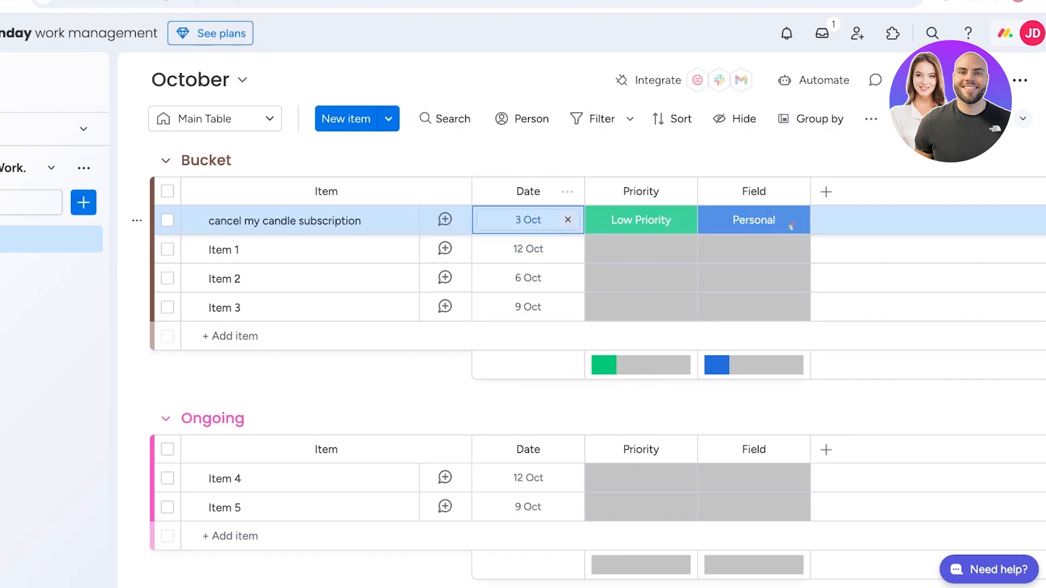
{"action": "left_click", "coordinate": [528, 220]}
{"action": "left_click", "coordinate": [557, 430]}
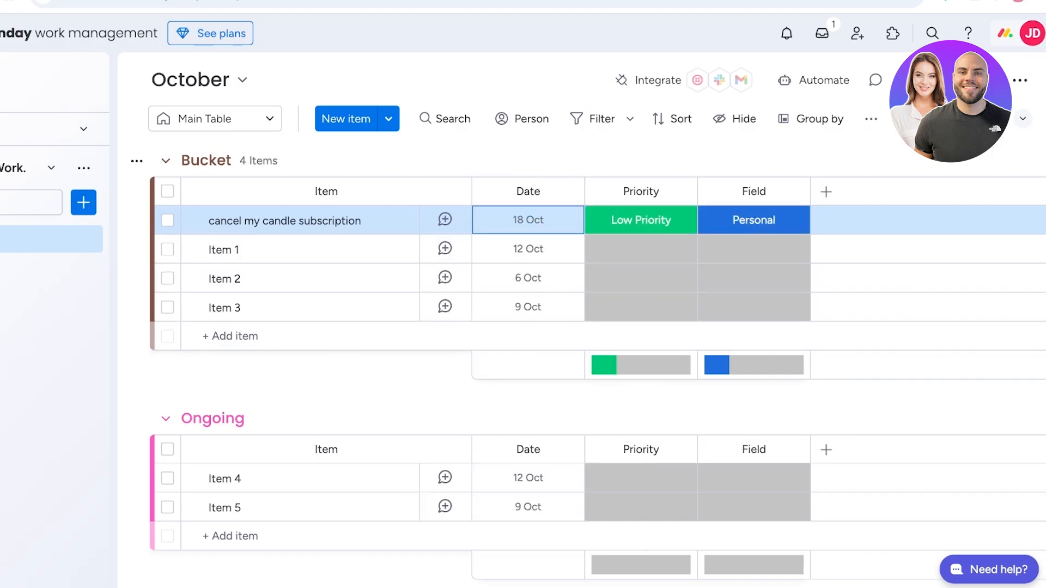
Set Item 1's date to 23 October and rename it "find a research on job safety and job productivity"
{"action": "left_click", "coordinate": [527, 249]}
{"action": "left_click", "coordinate": [498, 488]}
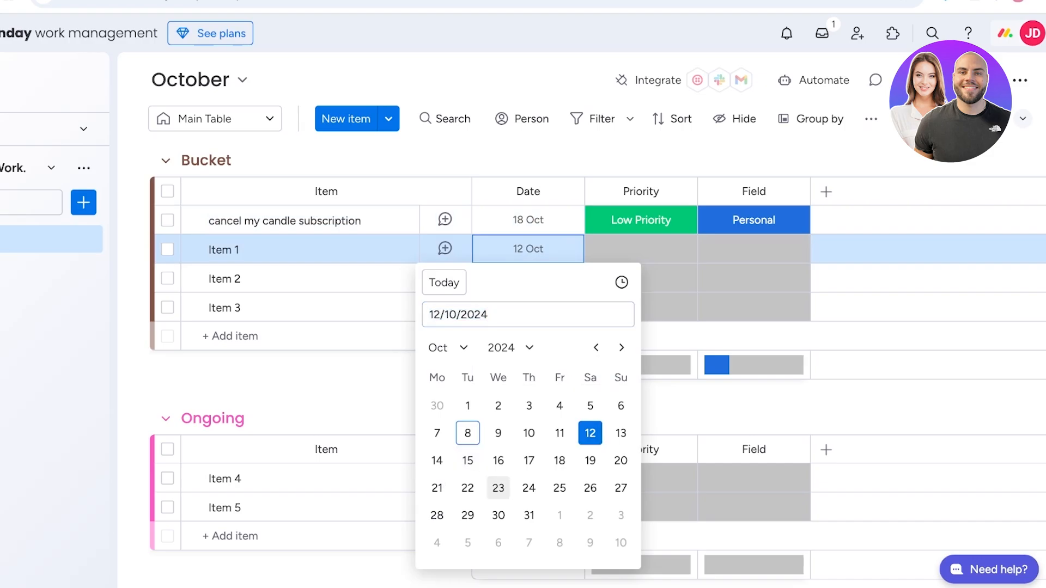
{"action": "left_click", "coordinate": [327, 279]}
{"action": "left_click", "coordinate": [327, 249]}
{"action": "left_click", "coordinate": [326, 249]}
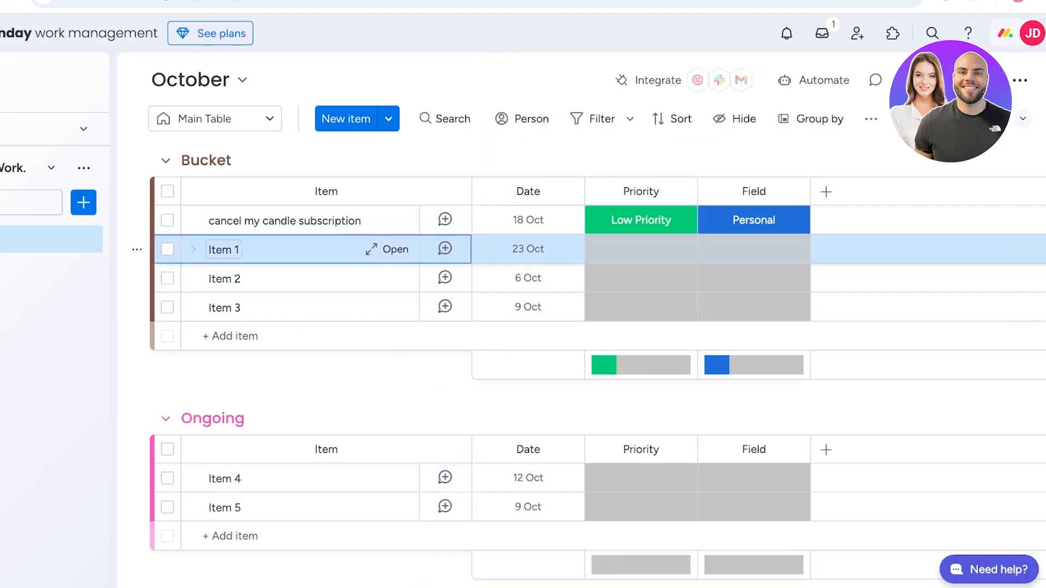
{"action": "left_click", "coordinate": [224, 249]}
{"action": "key", "text": "BackSpace"}
{"action": "key", "text": "BackSpace"}
{"action": "key", "text": "BackSpace"}
{"action": "key", "text": "BackSpace"}
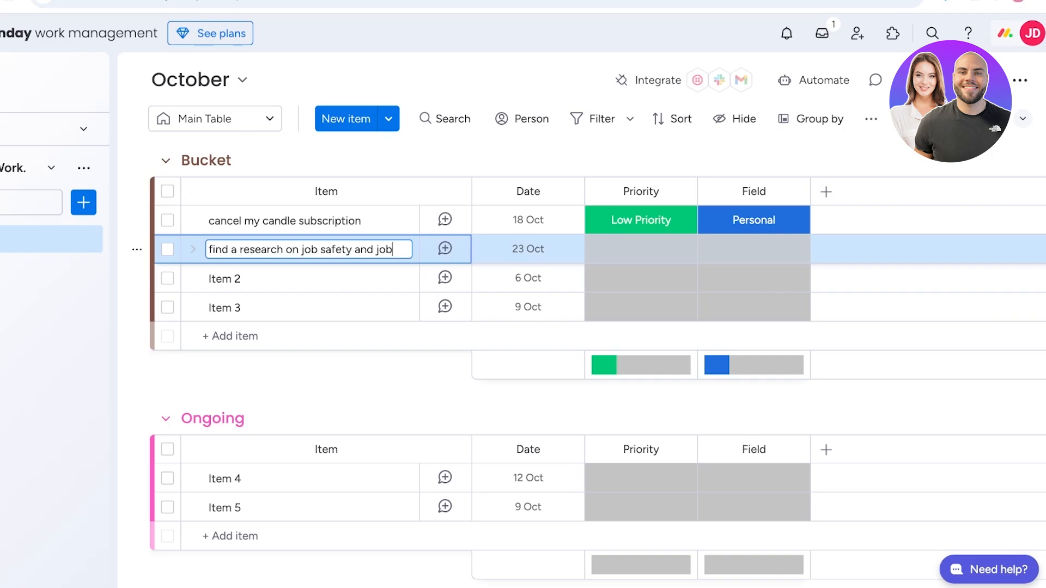
{"action": "type", "text": "roductivity"}
{"action": "key", "text": "Return"}
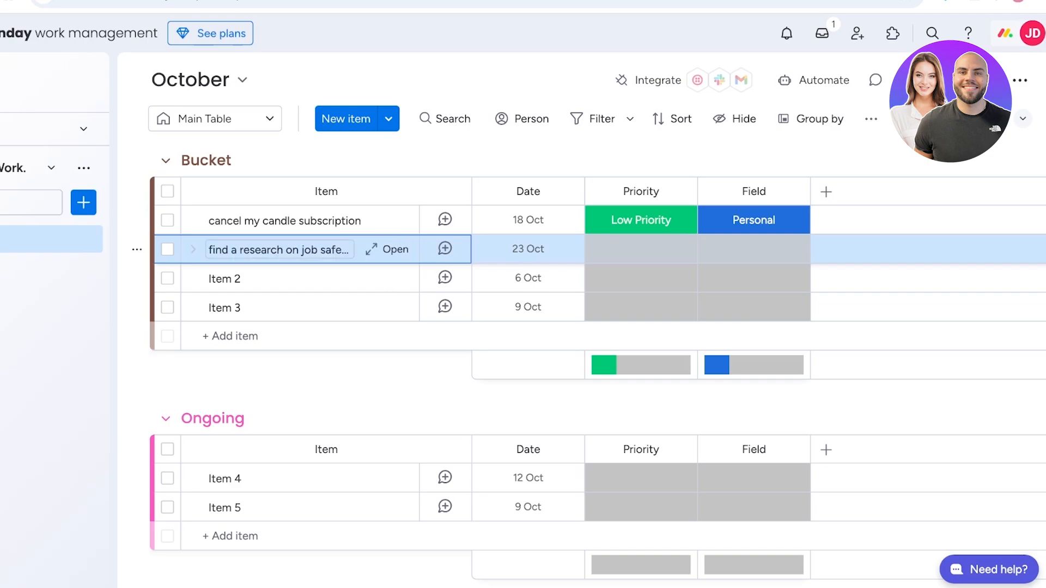
Set the job safety research item's Field to University and its Priority to Medium Priority
{"action": "left_click", "coordinate": [754, 250]}
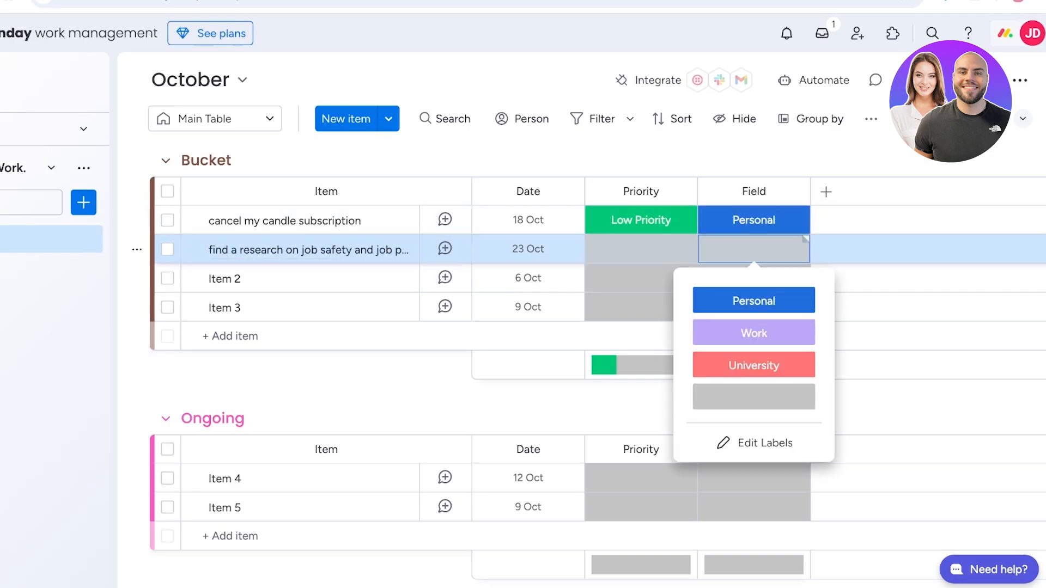
{"action": "left_click", "coordinate": [753, 364]}
{"action": "left_click", "coordinate": [642, 249]}
{"action": "left_click", "coordinate": [639, 331]}
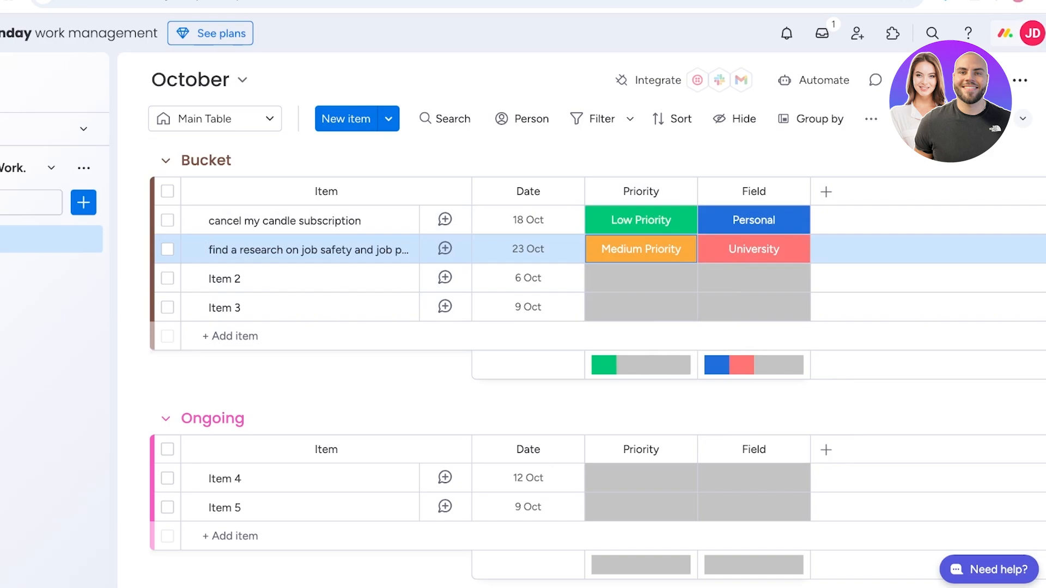